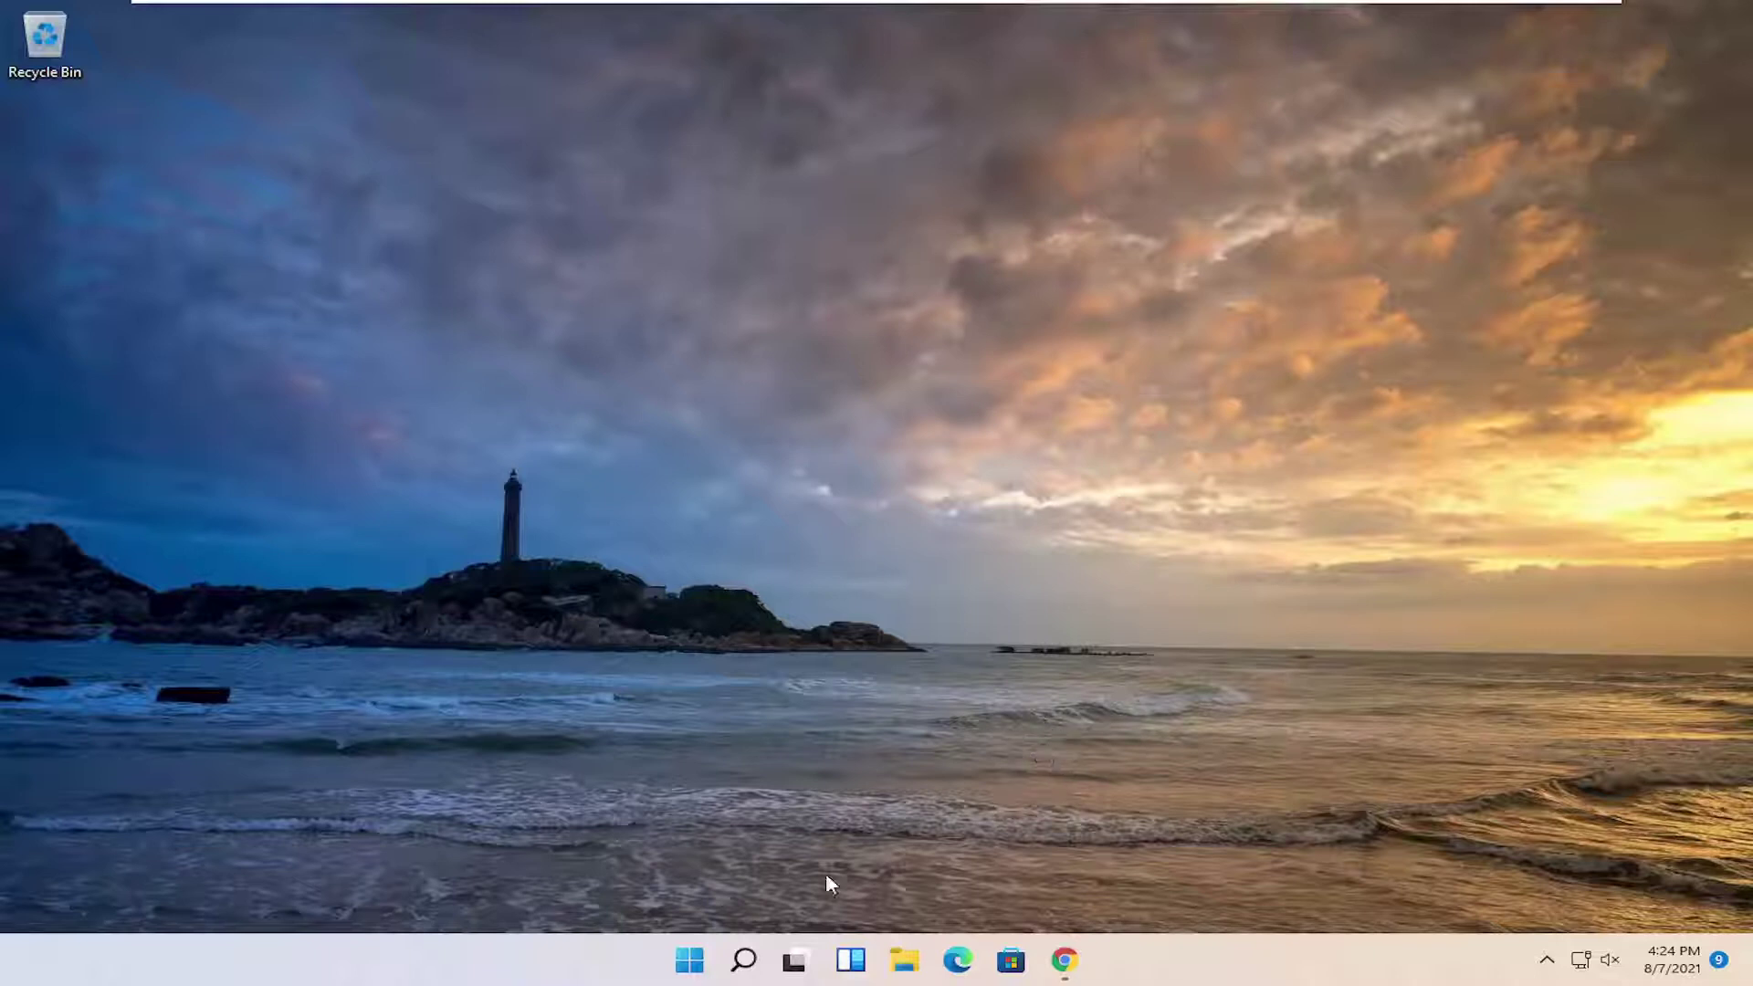
# Open Control Panel in large-icon view and reach Power Options' display and sleep settings.
pyautogui.click(742, 959)
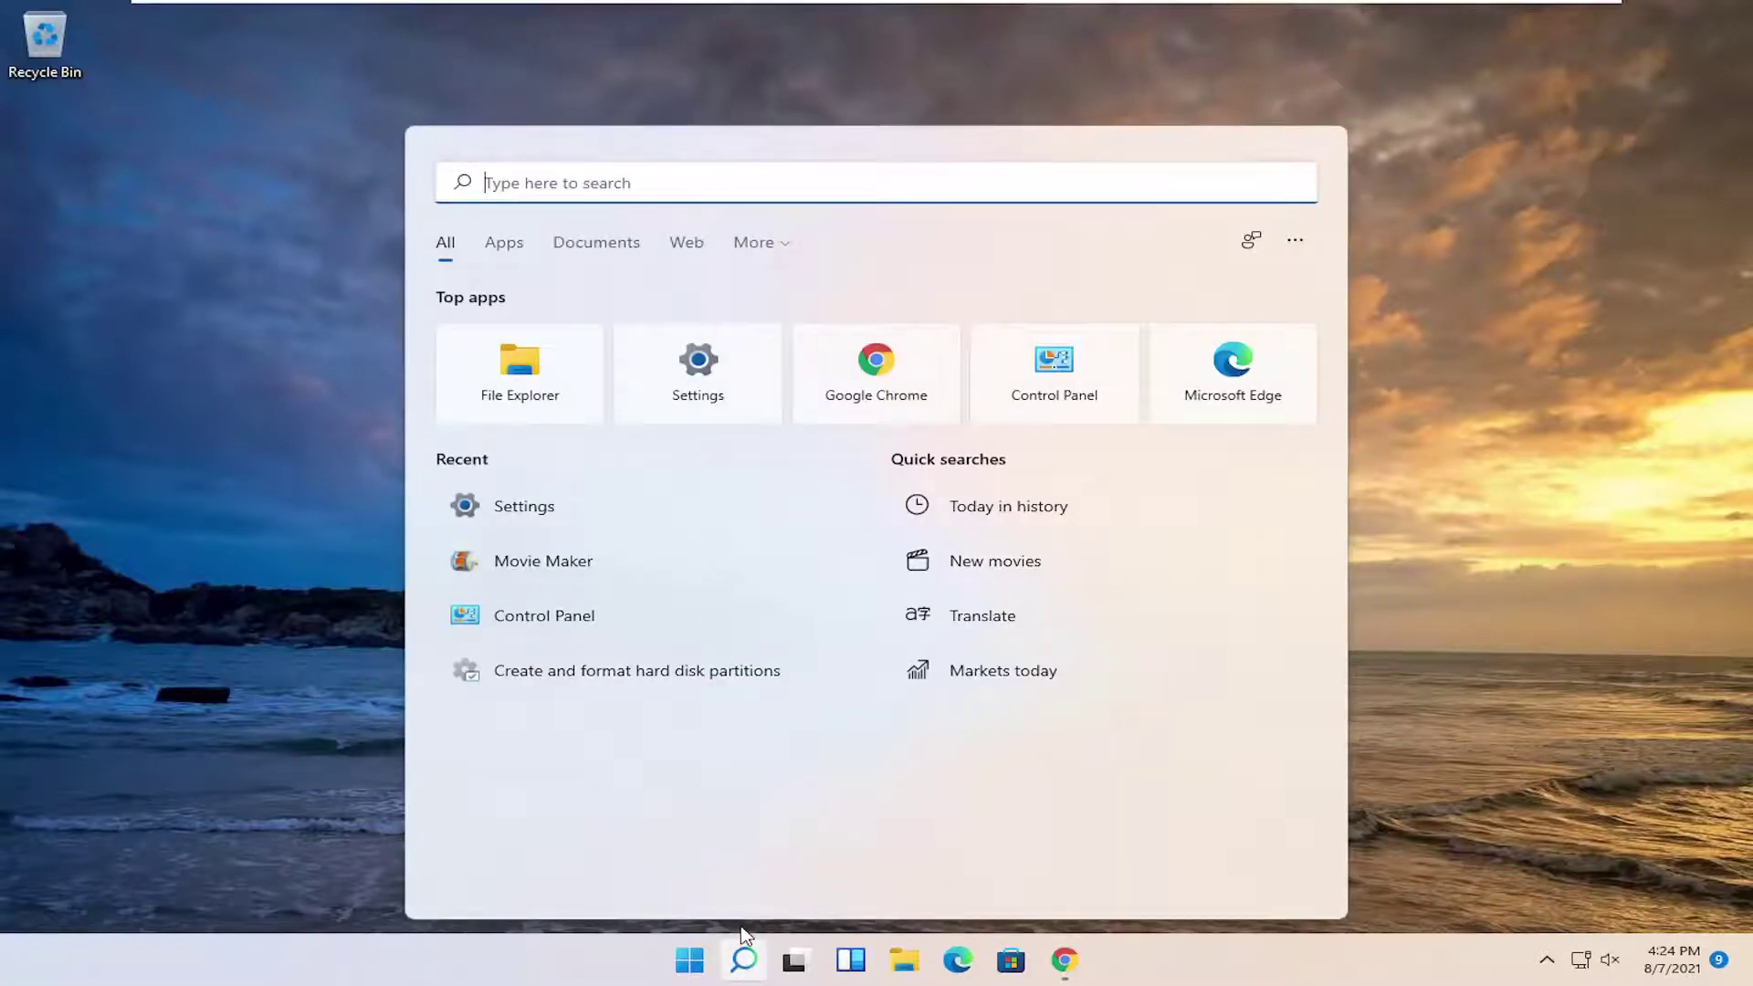
pyautogui.write('control panel')
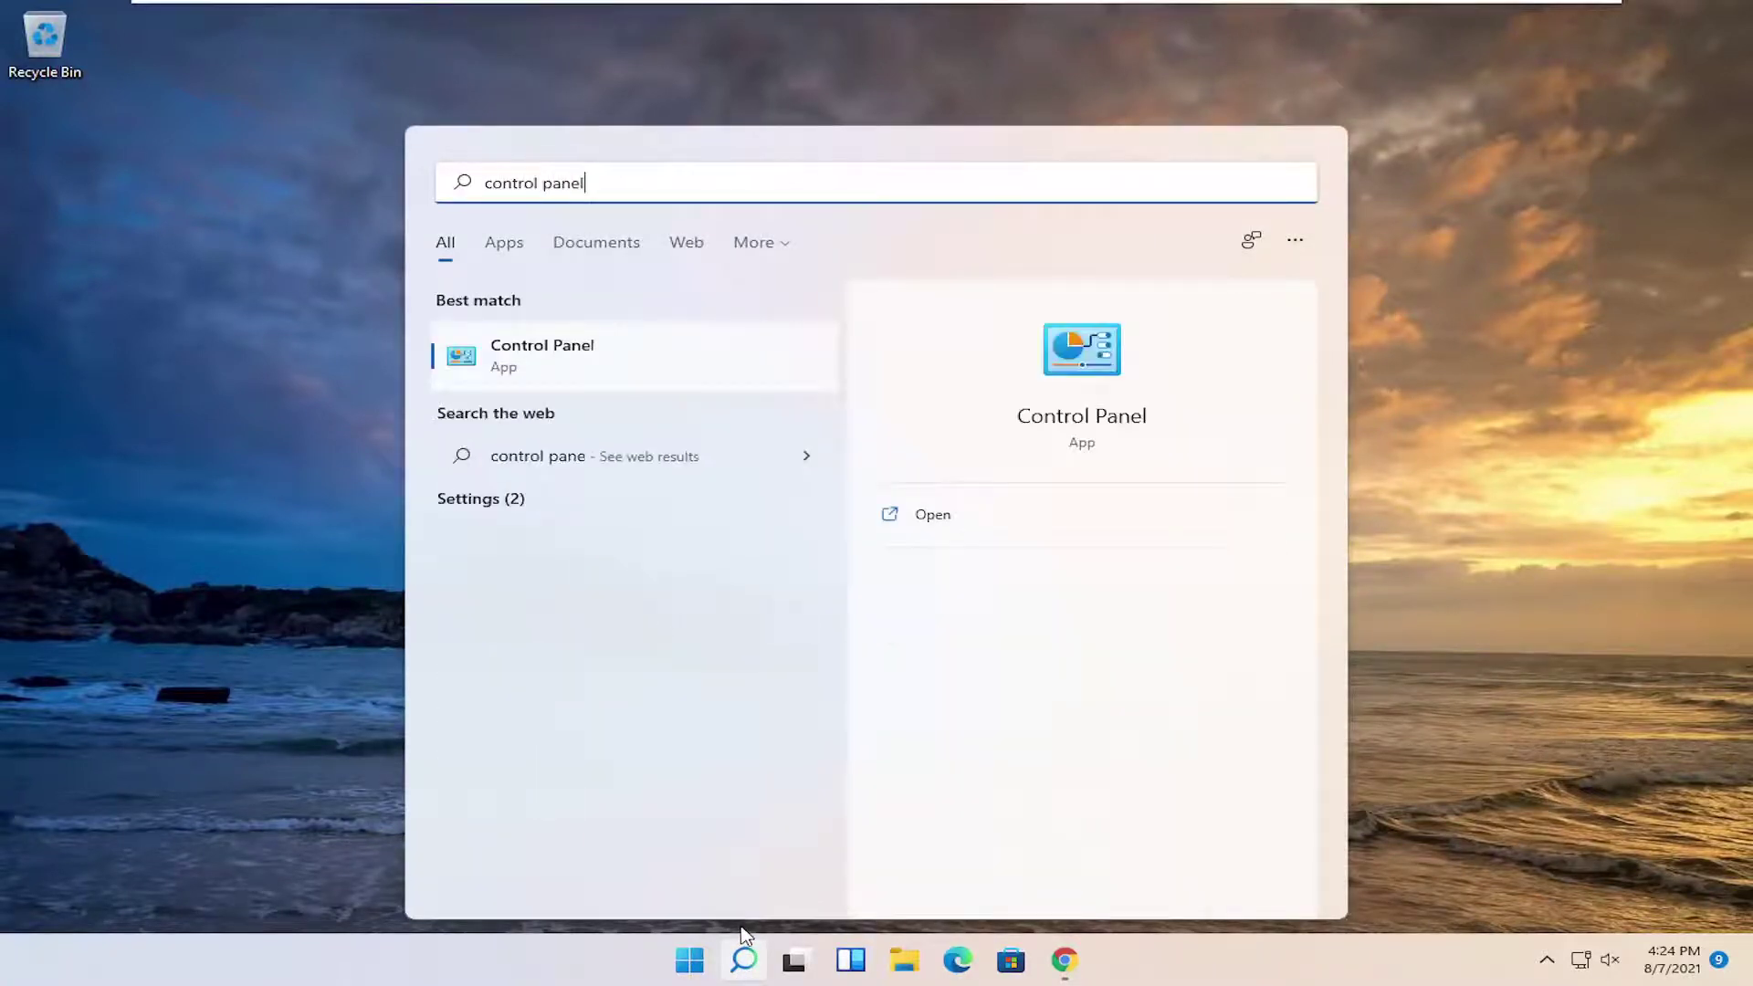
pyautogui.click(595, 356)
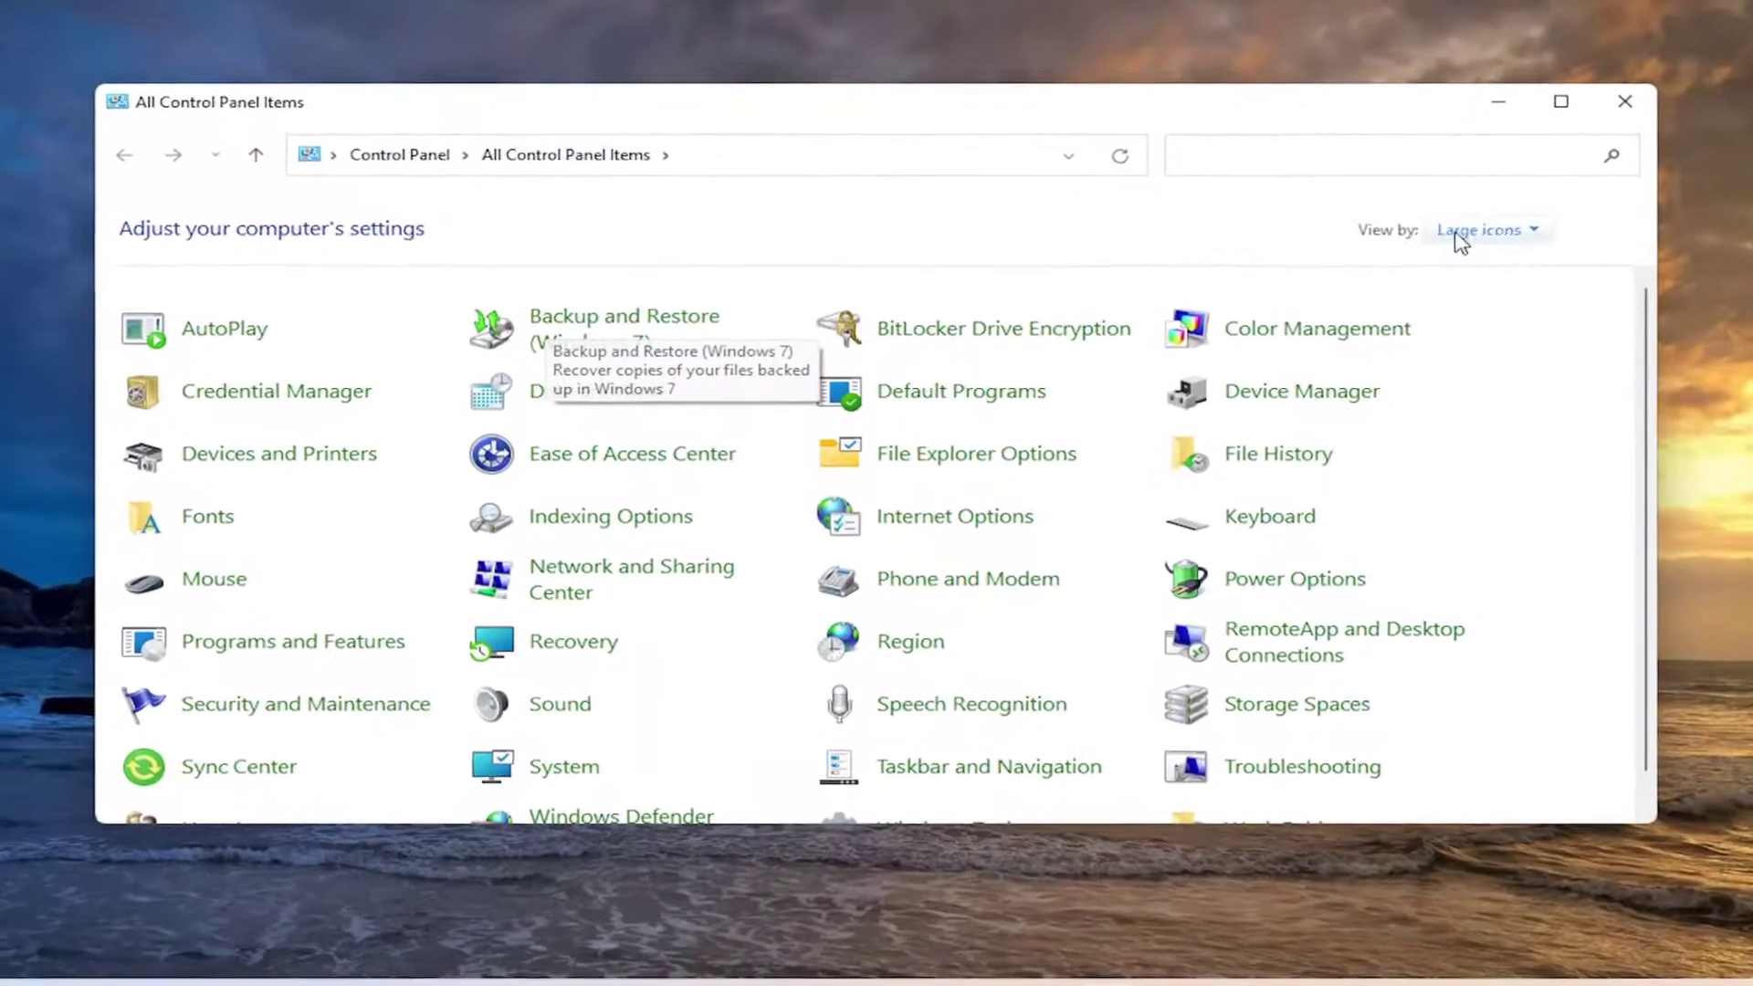
pyautogui.click(1513, 208)
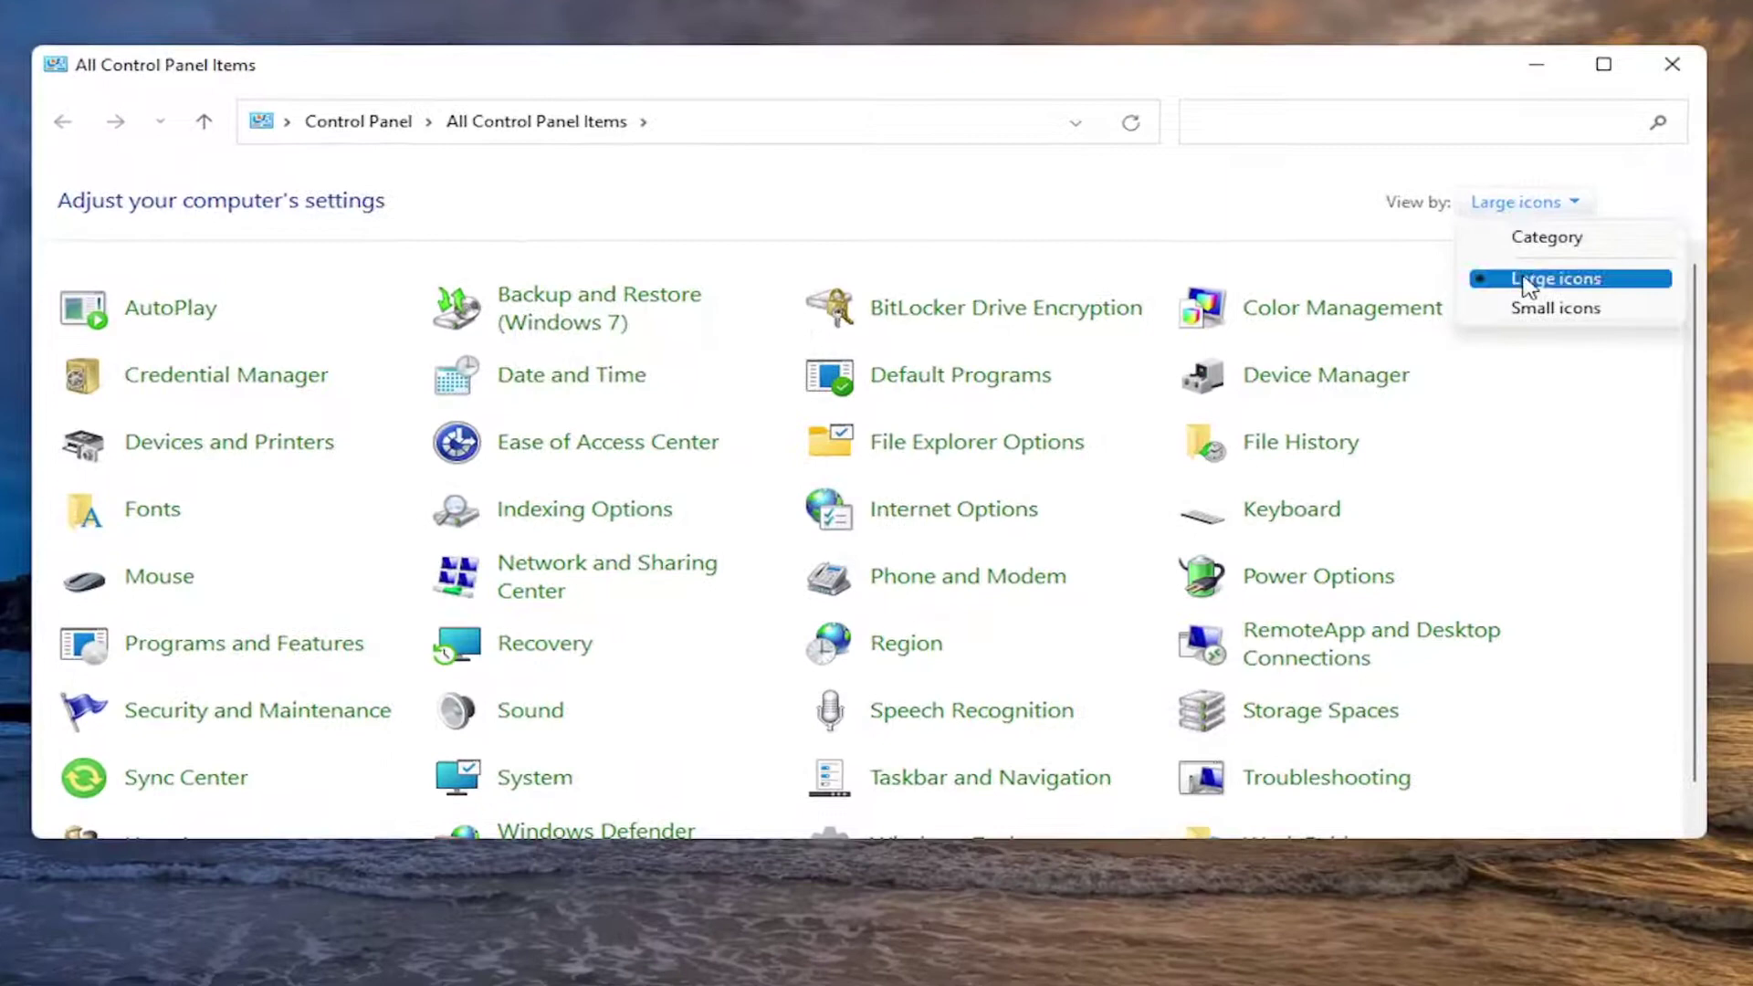
pyautogui.click(1526, 281)
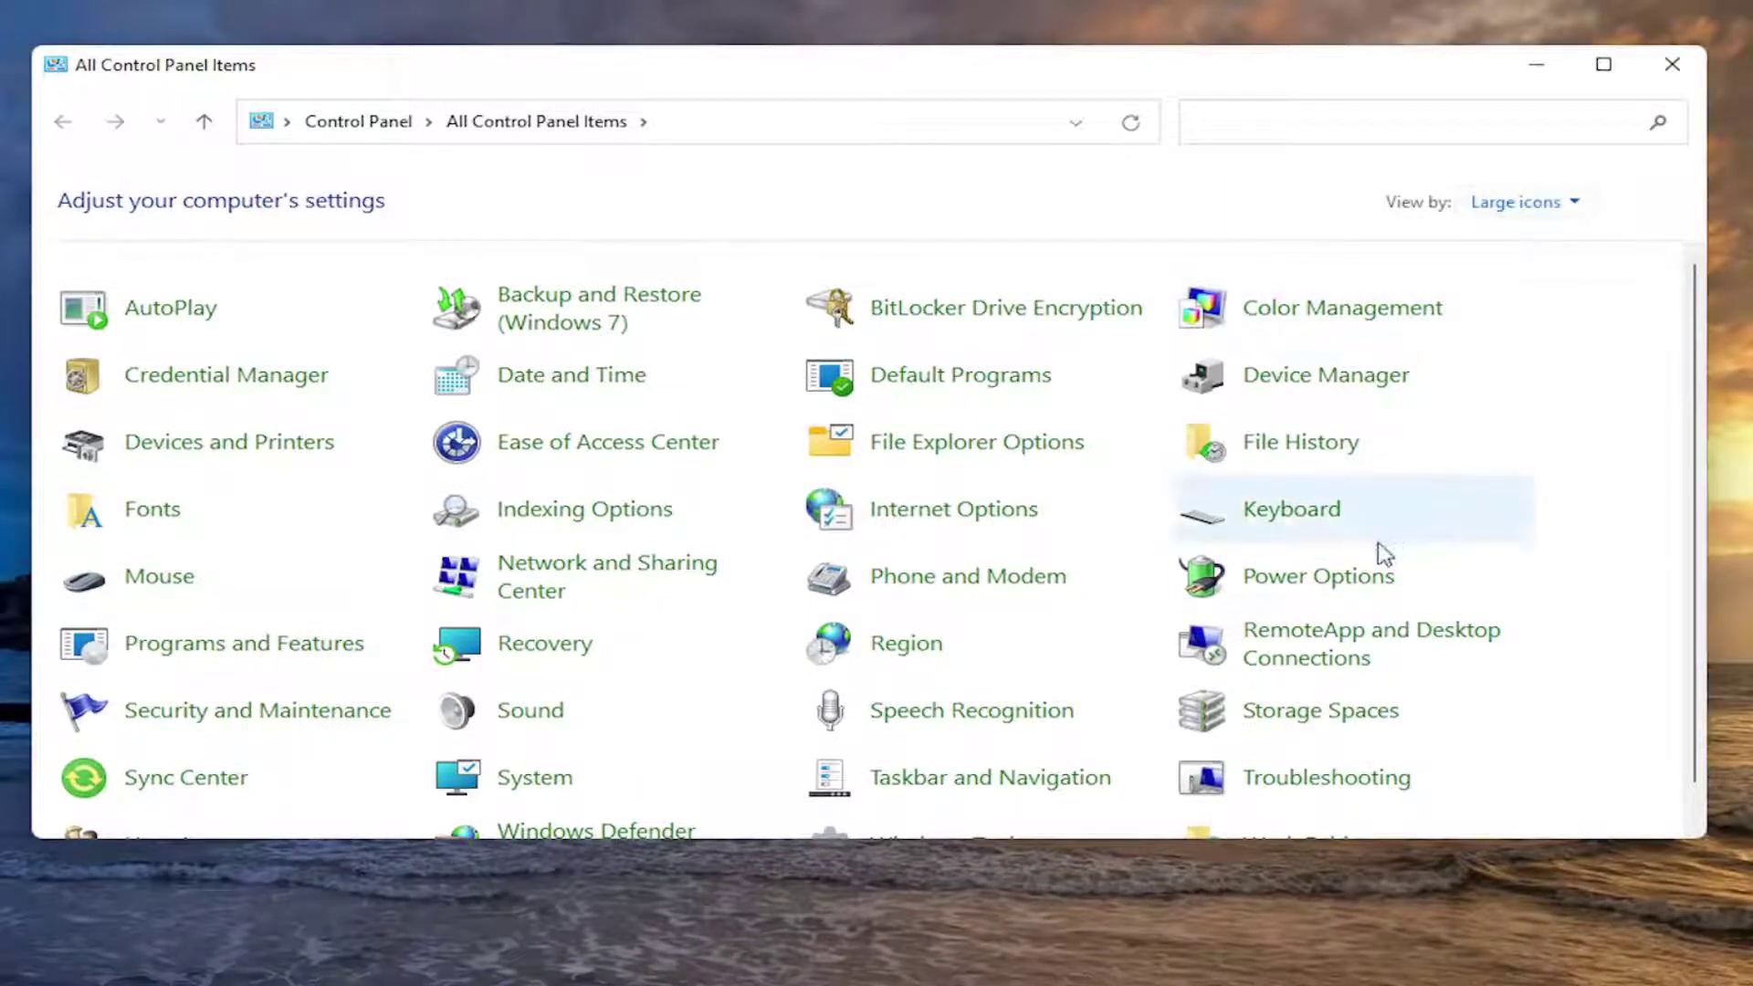
pyautogui.click(1315, 587)
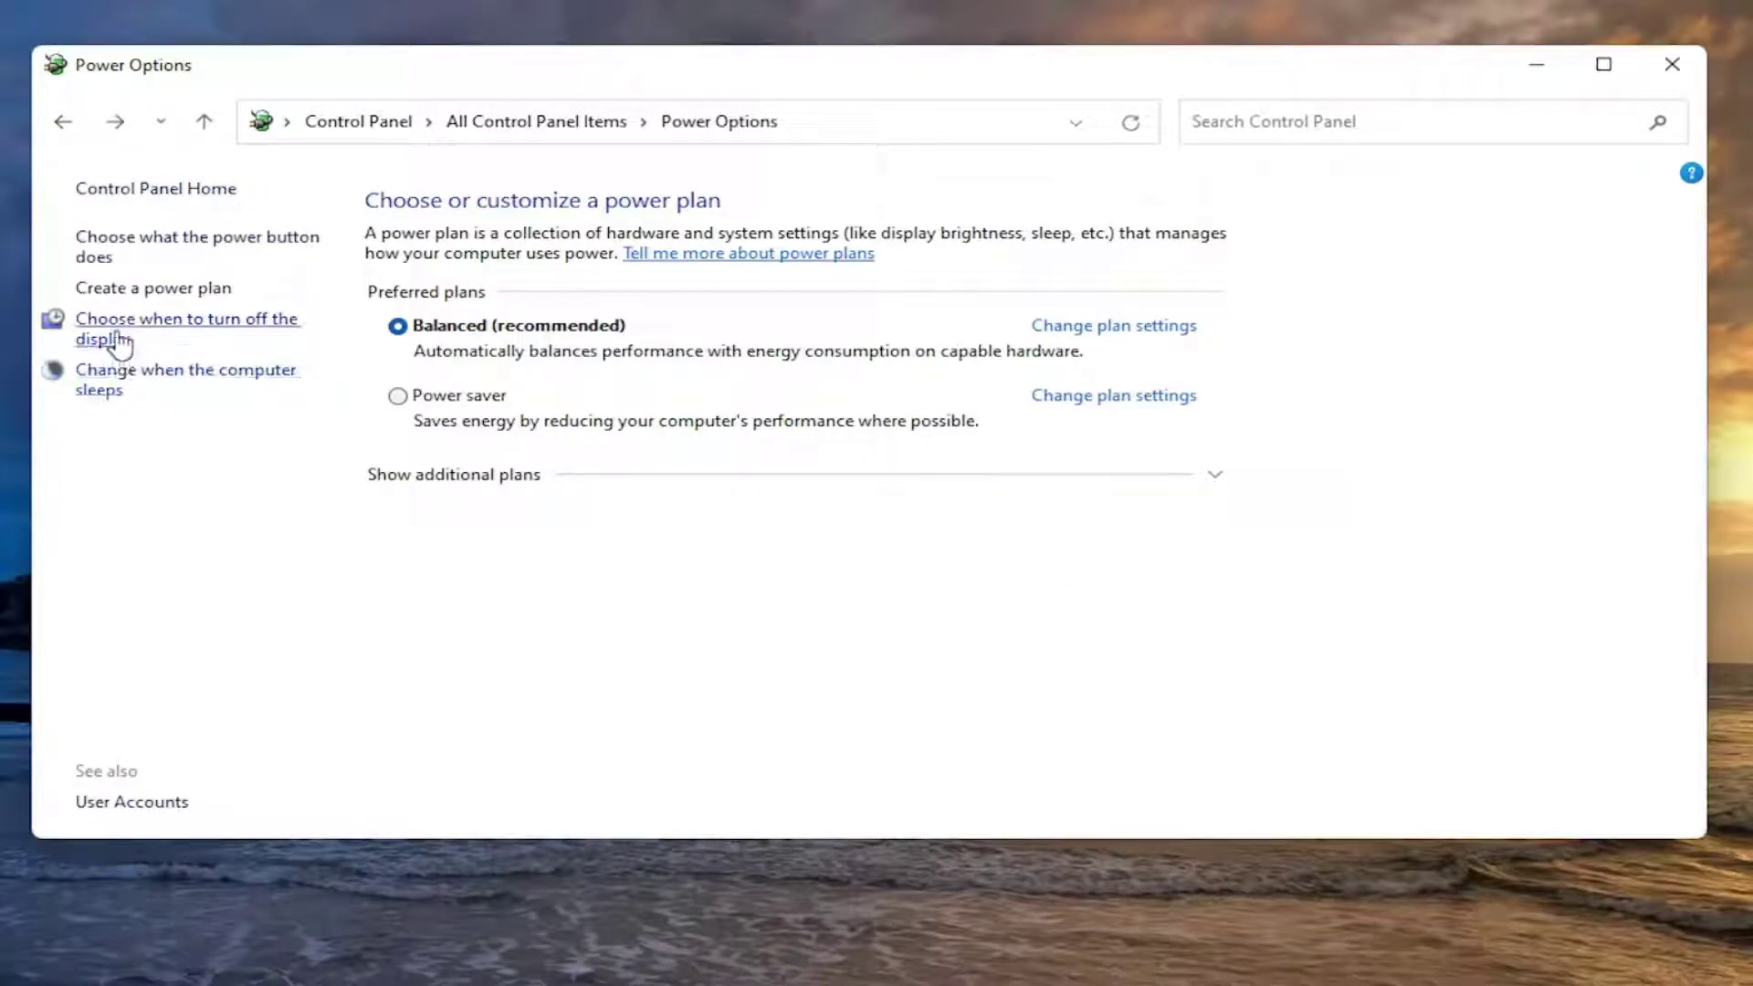
pyautogui.click(121, 342)
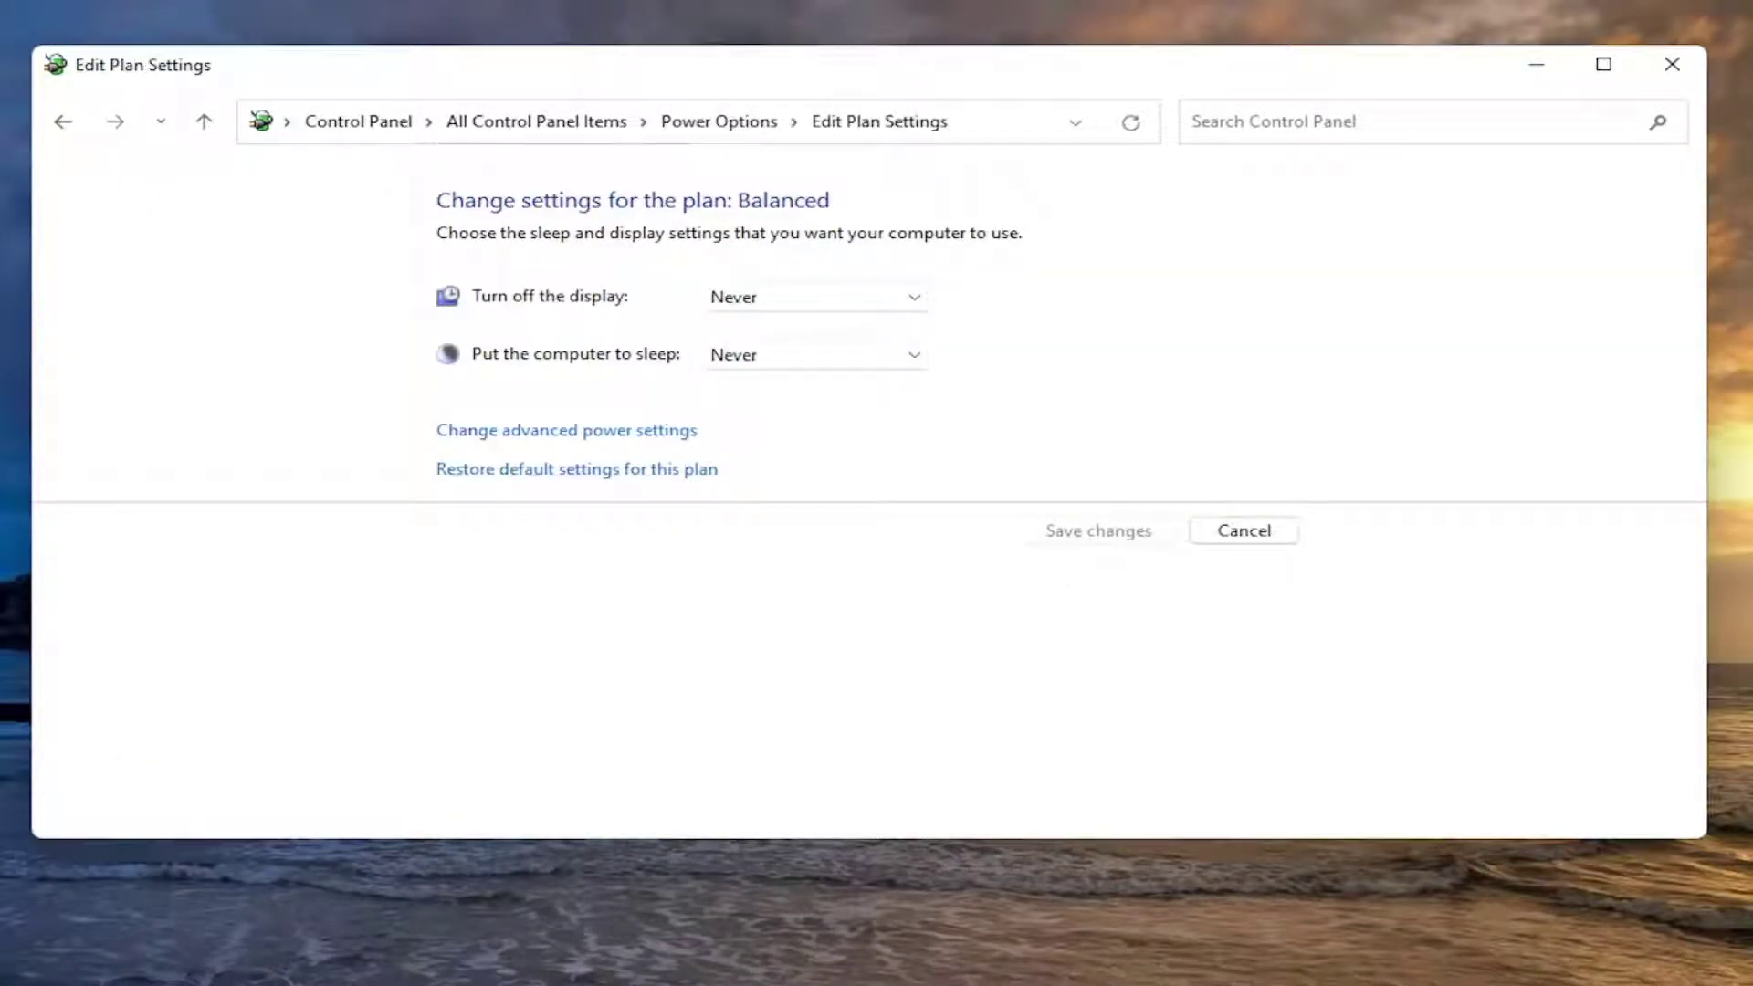
# In advanced power settings, set PCI Express Link State Power Management to Off.
pyautogui.click(653, 436)
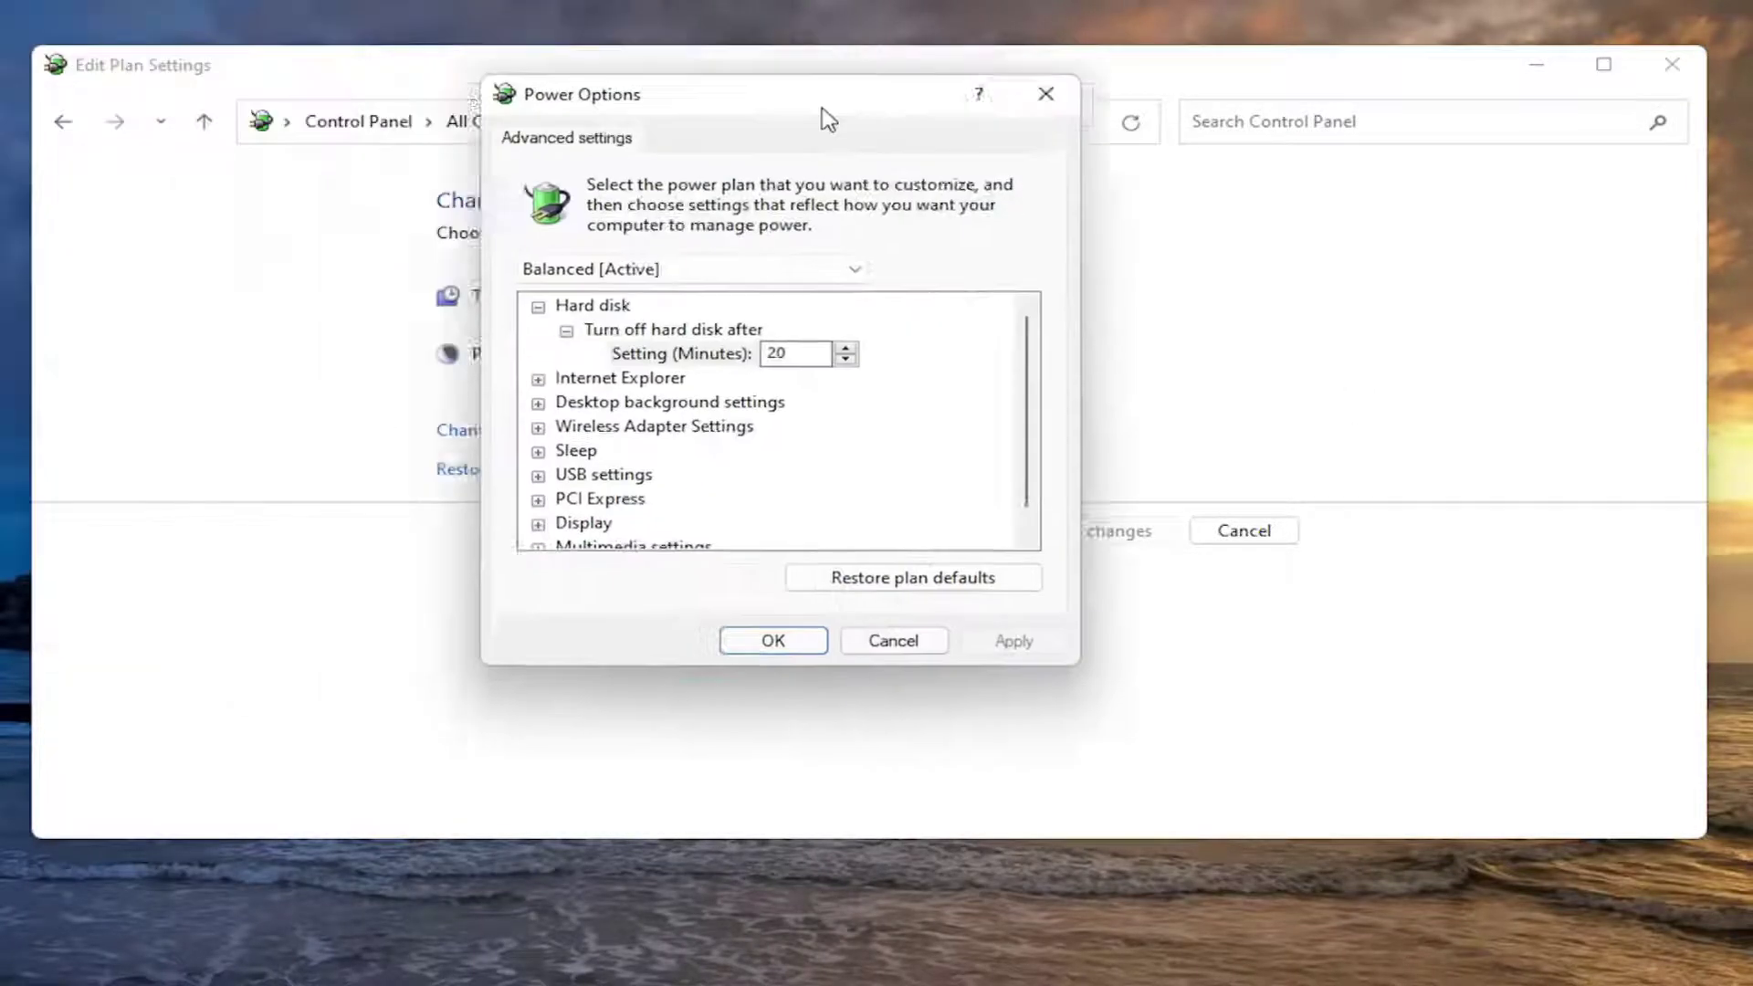
pyautogui.moveTo(259, 16); pyautogui.dragTo(904, 131)
pyautogui.scroll(-1, 931, 496)
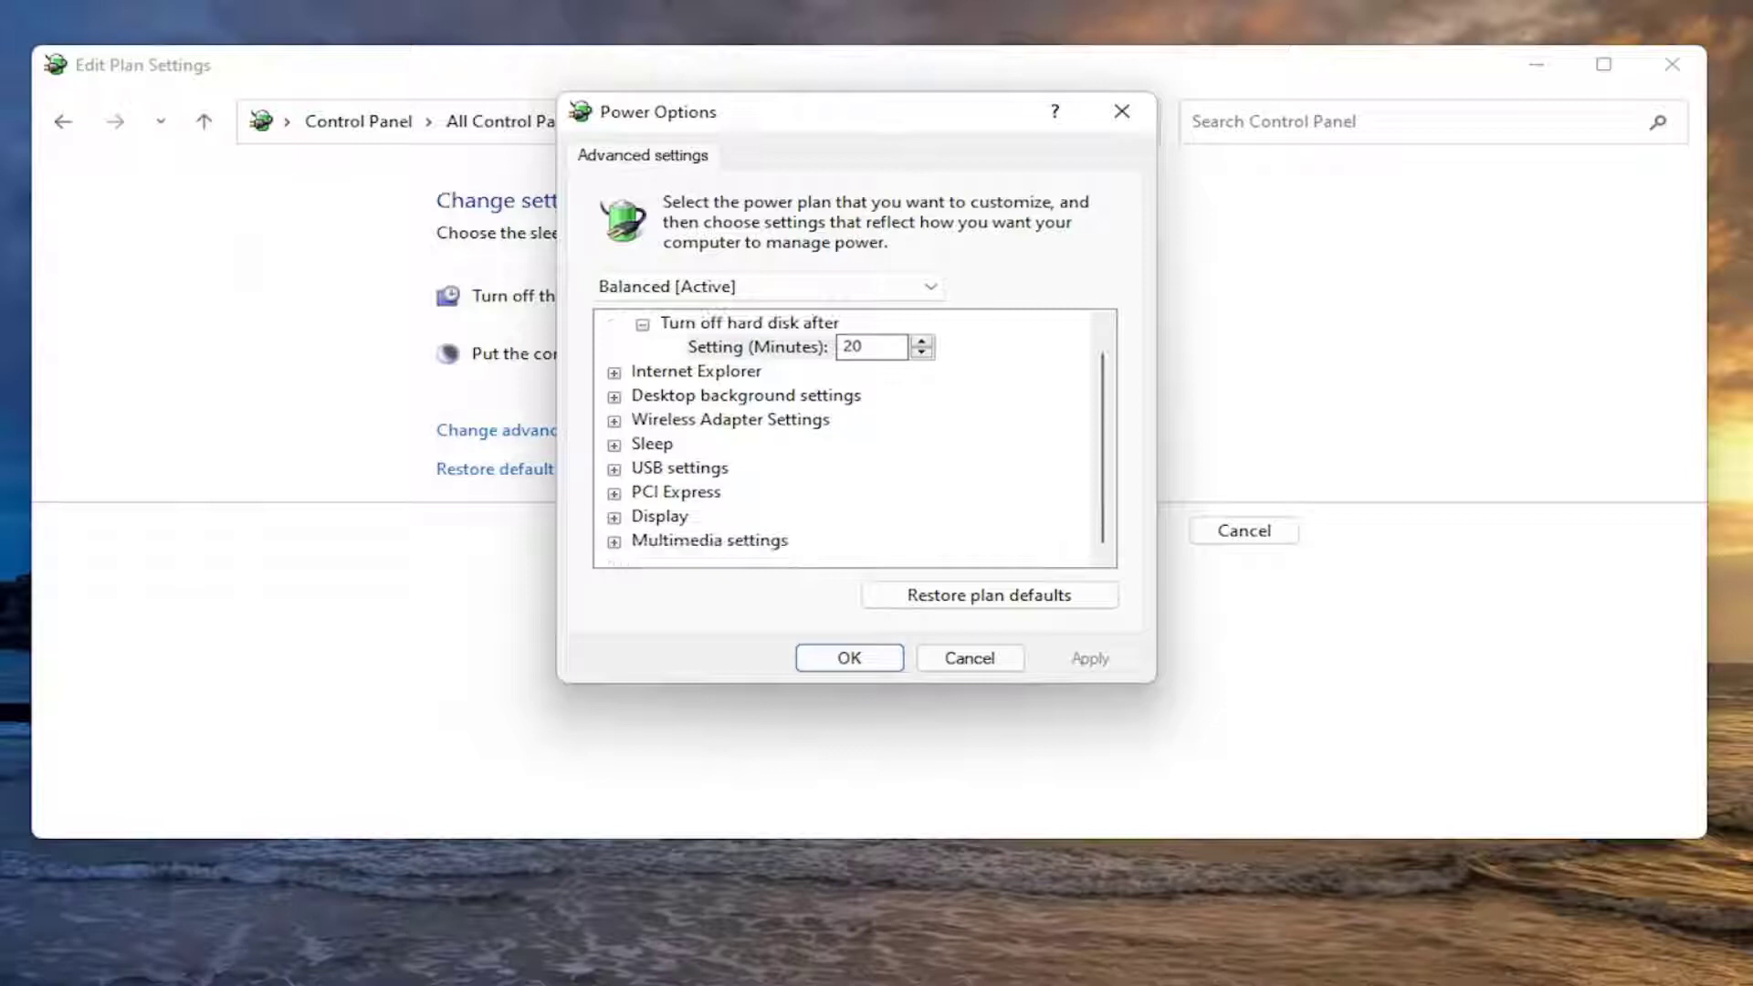
pyautogui.click(613, 492)
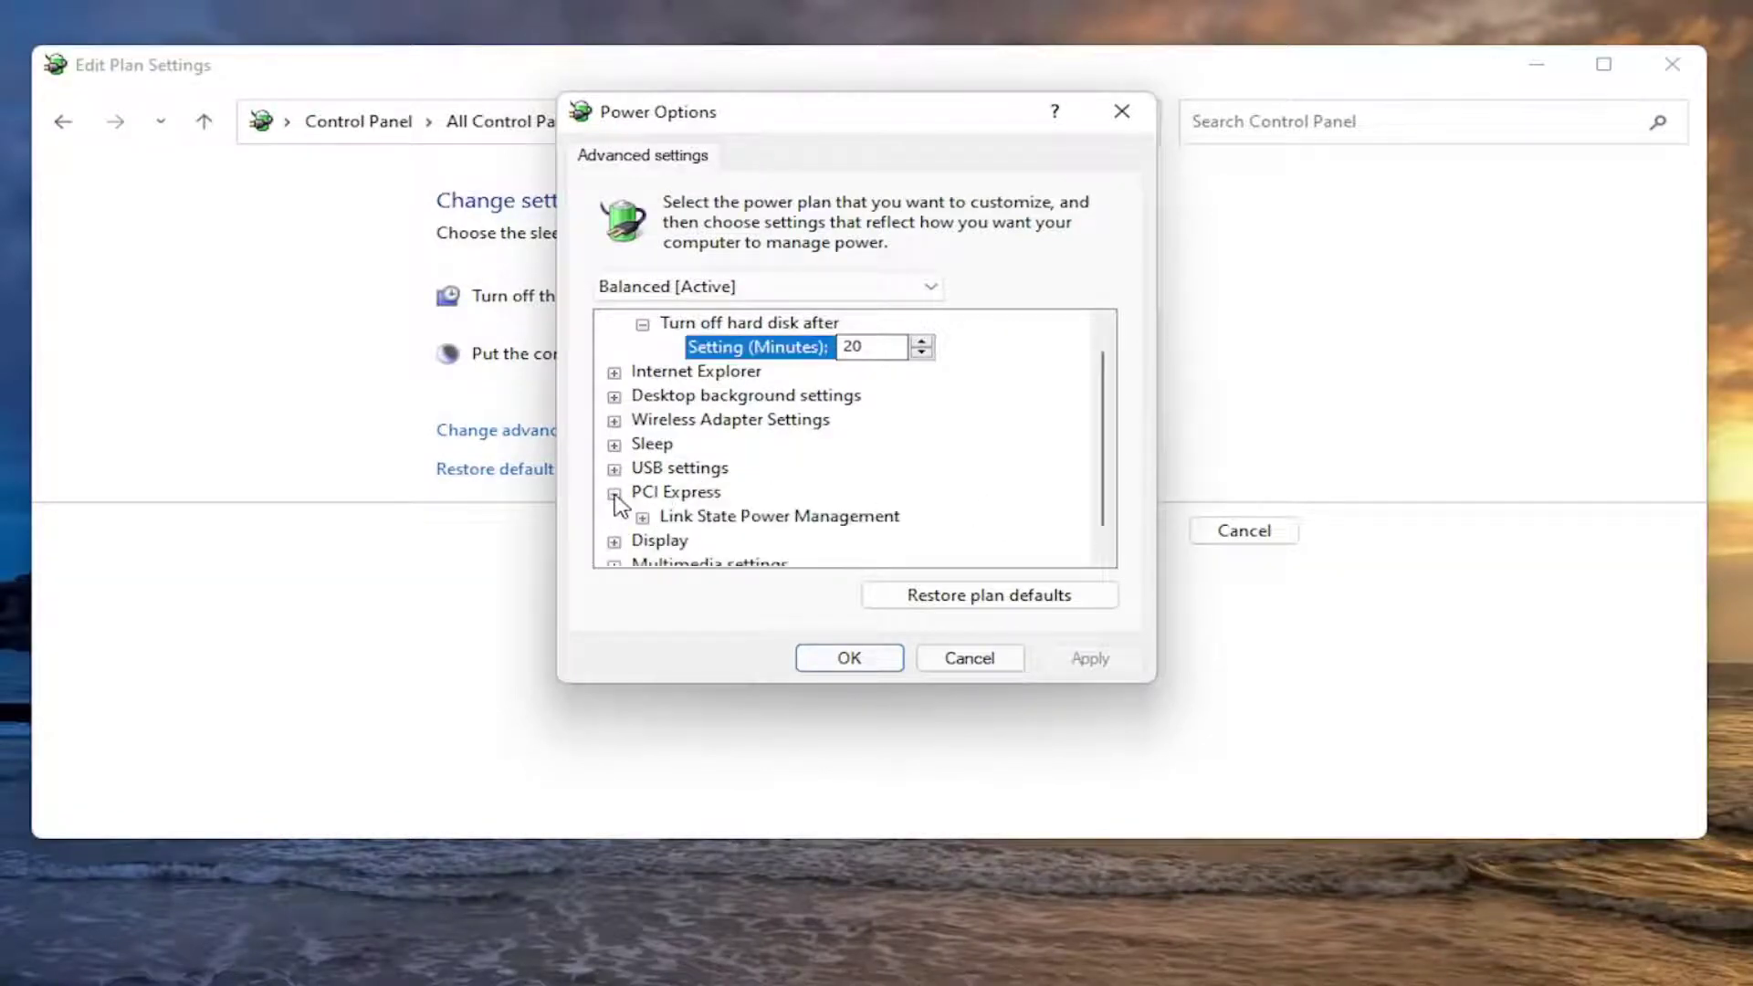
pyautogui.scroll(-1, 823, 507)
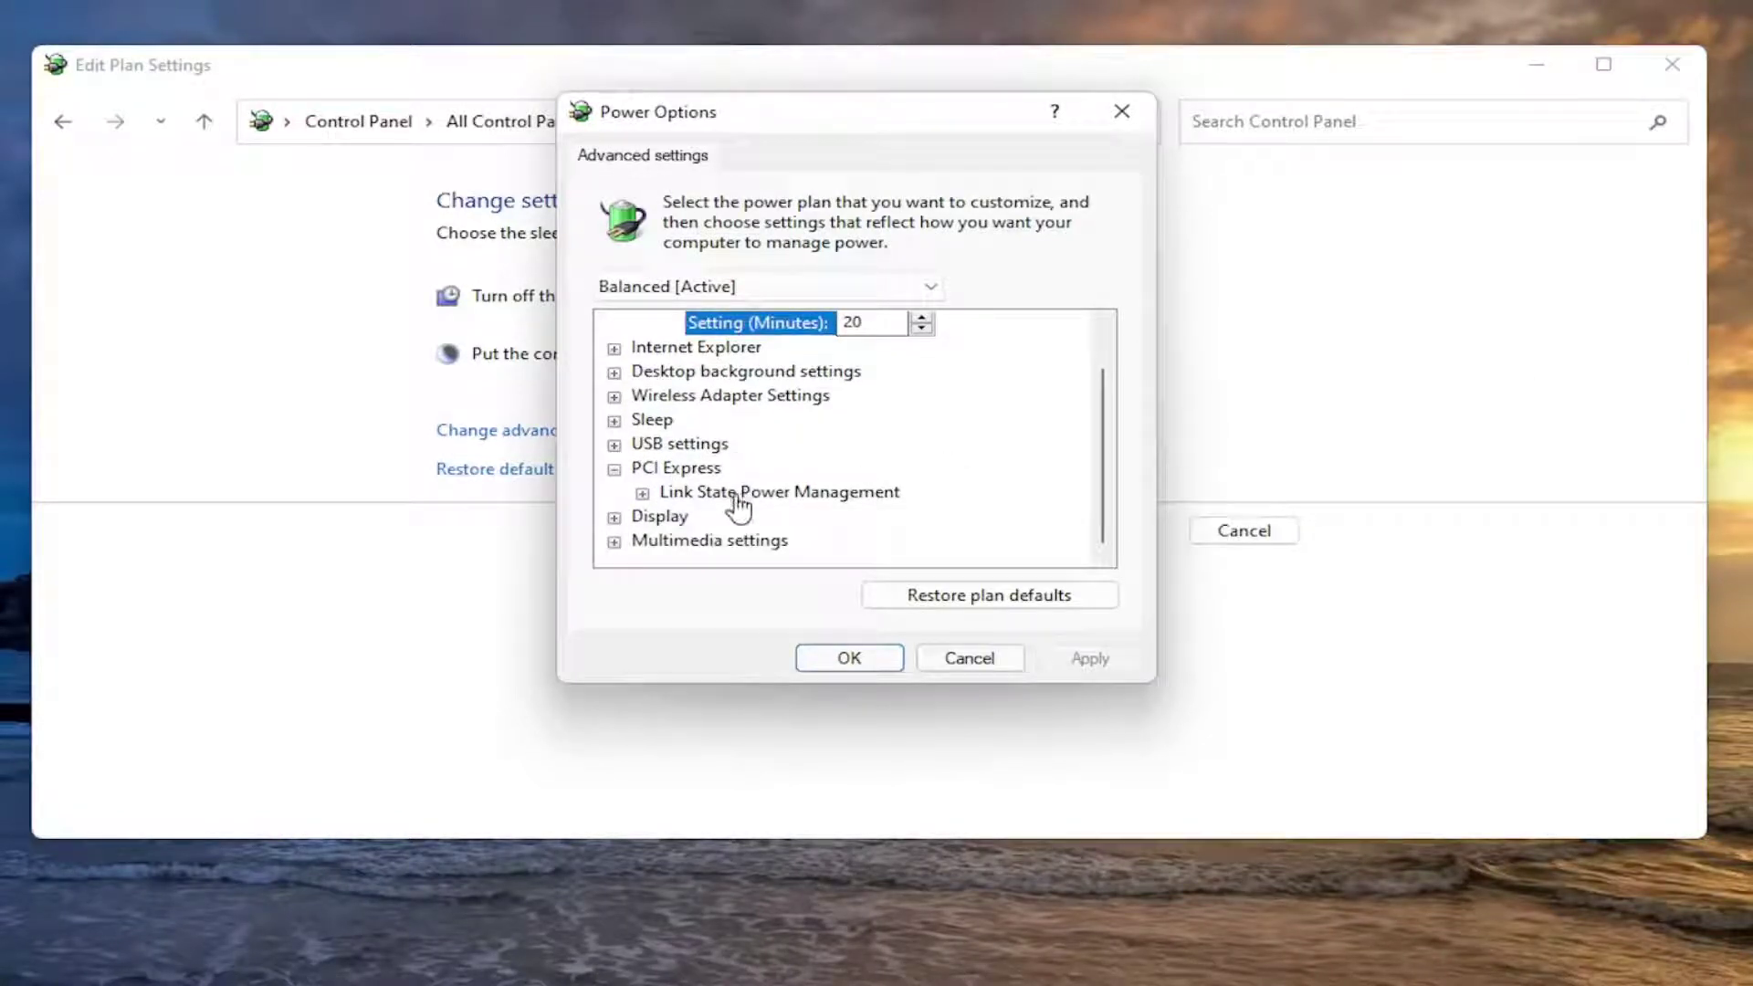
pyautogui.click(671, 494)
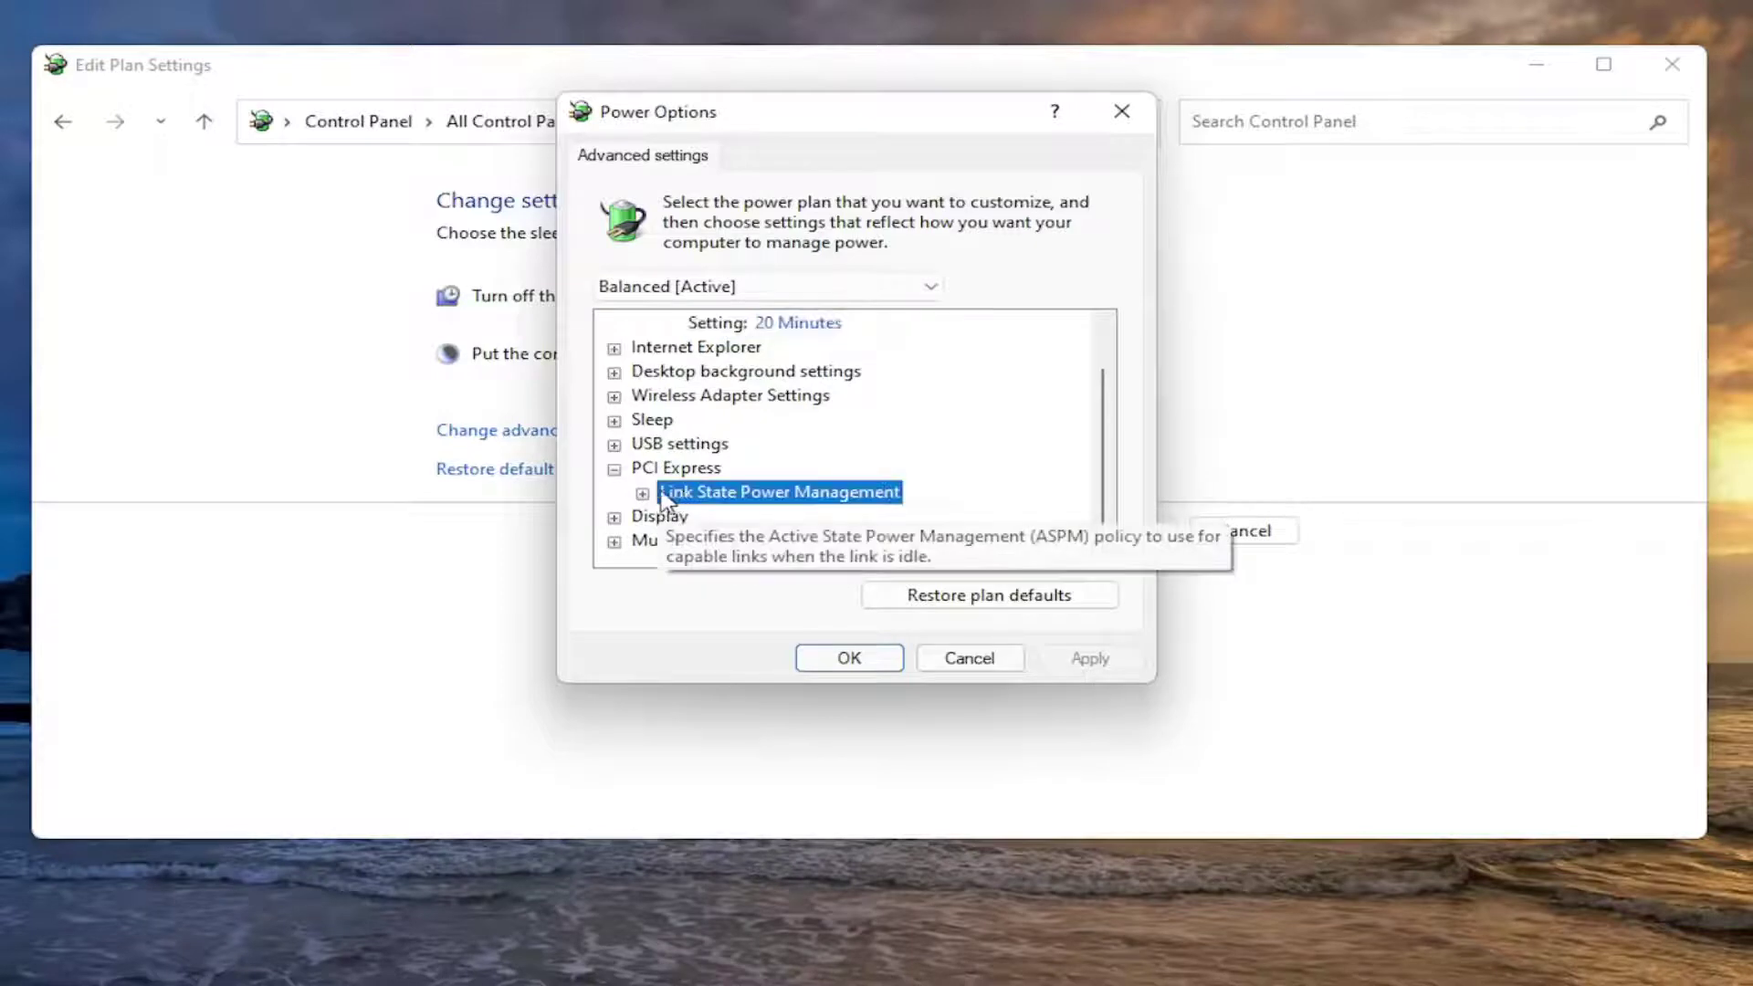
pyautogui.click(641, 495)
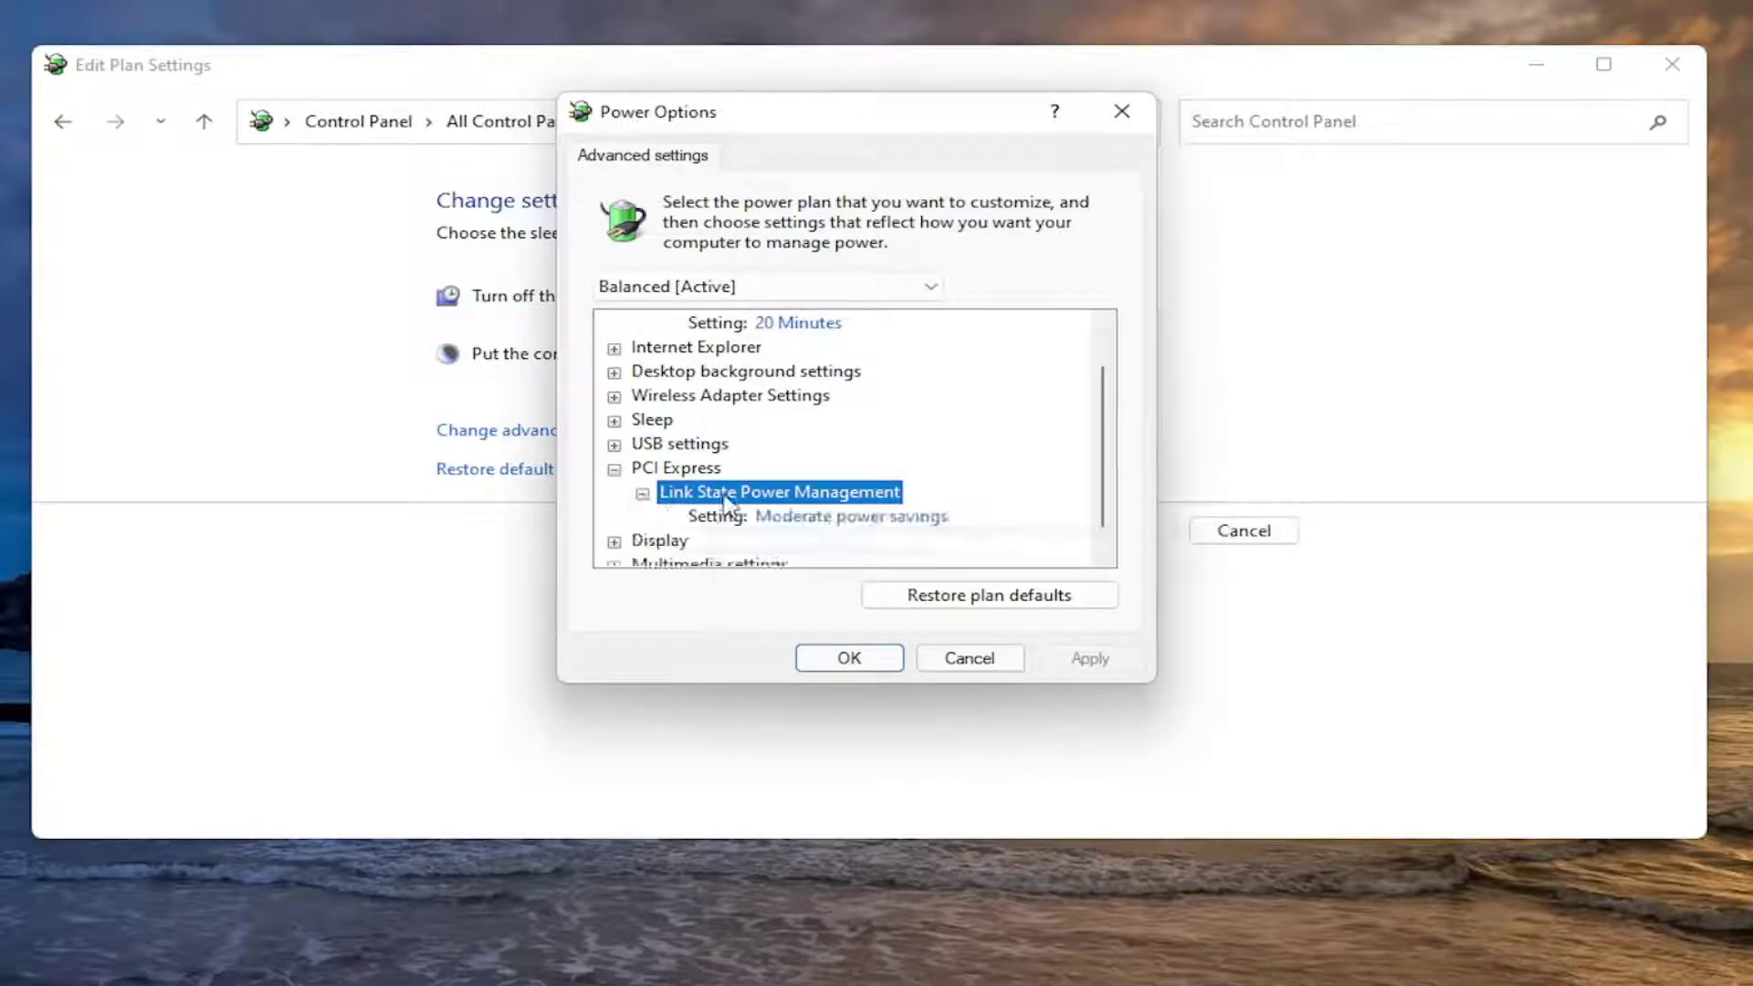
pyautogui.click(827, 522)
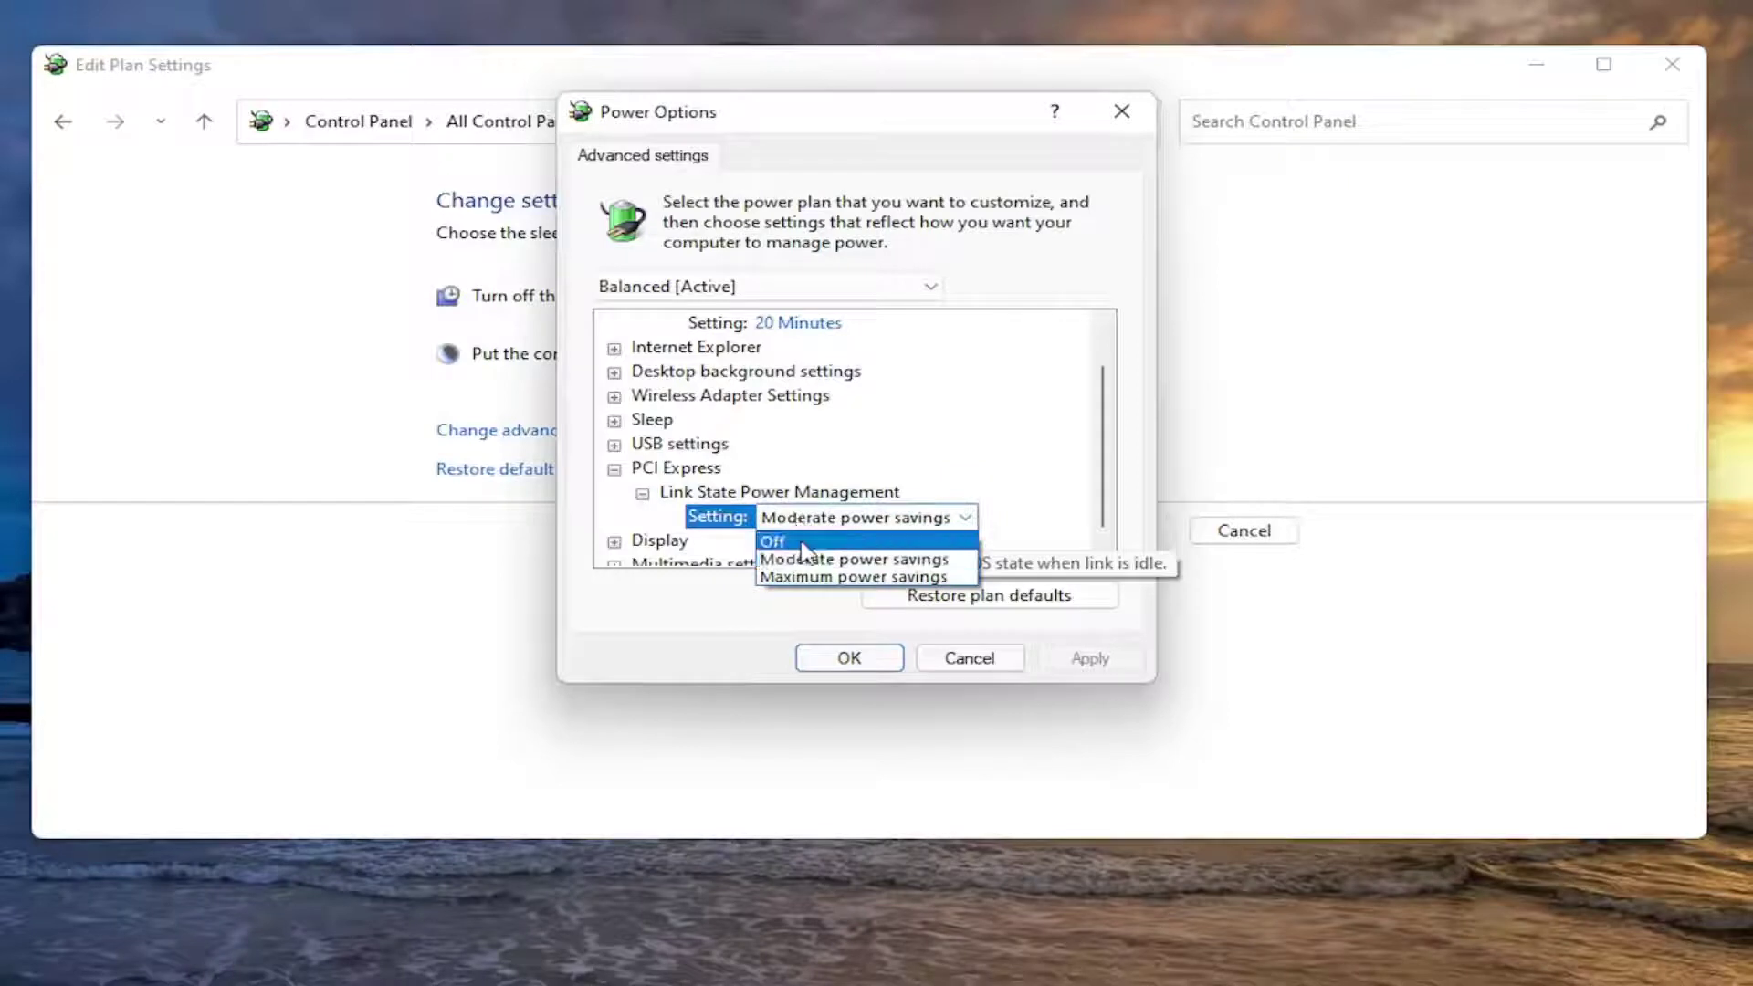
pyautogui.click(805, 543)
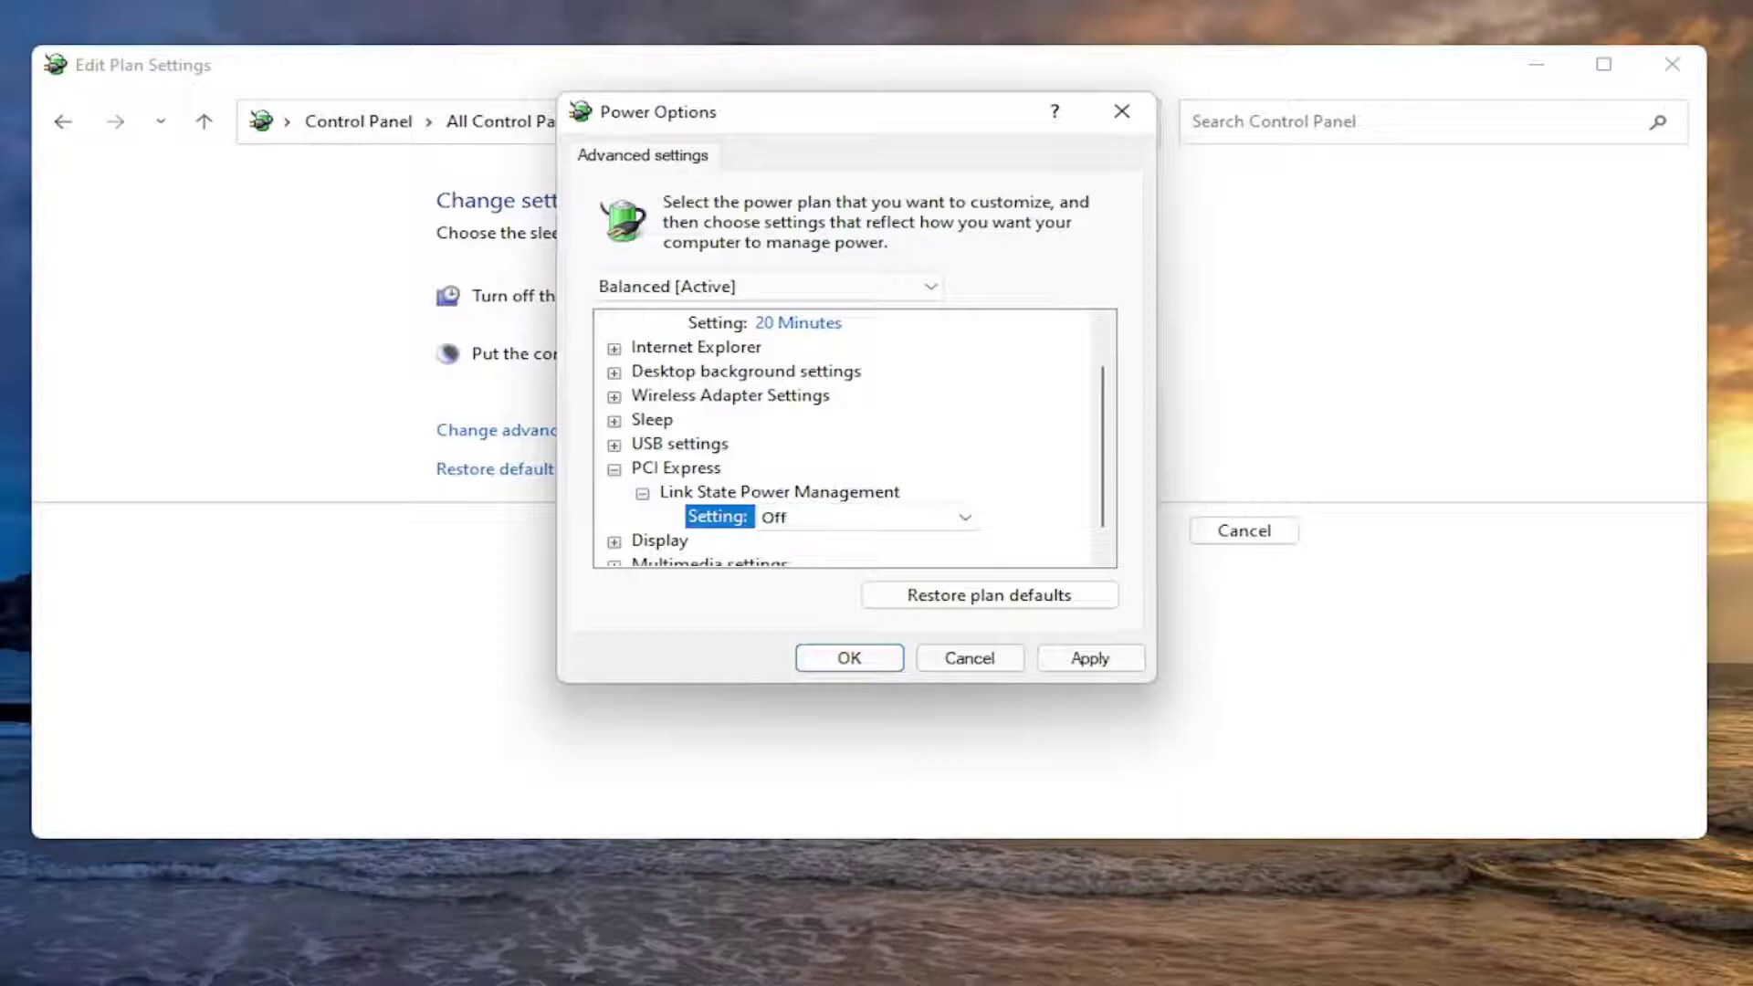
# Apply and confirm the power setting change, then close the plan settings window.
pyautogui.click(1077, 658)
pyautogui.click(847, 661)
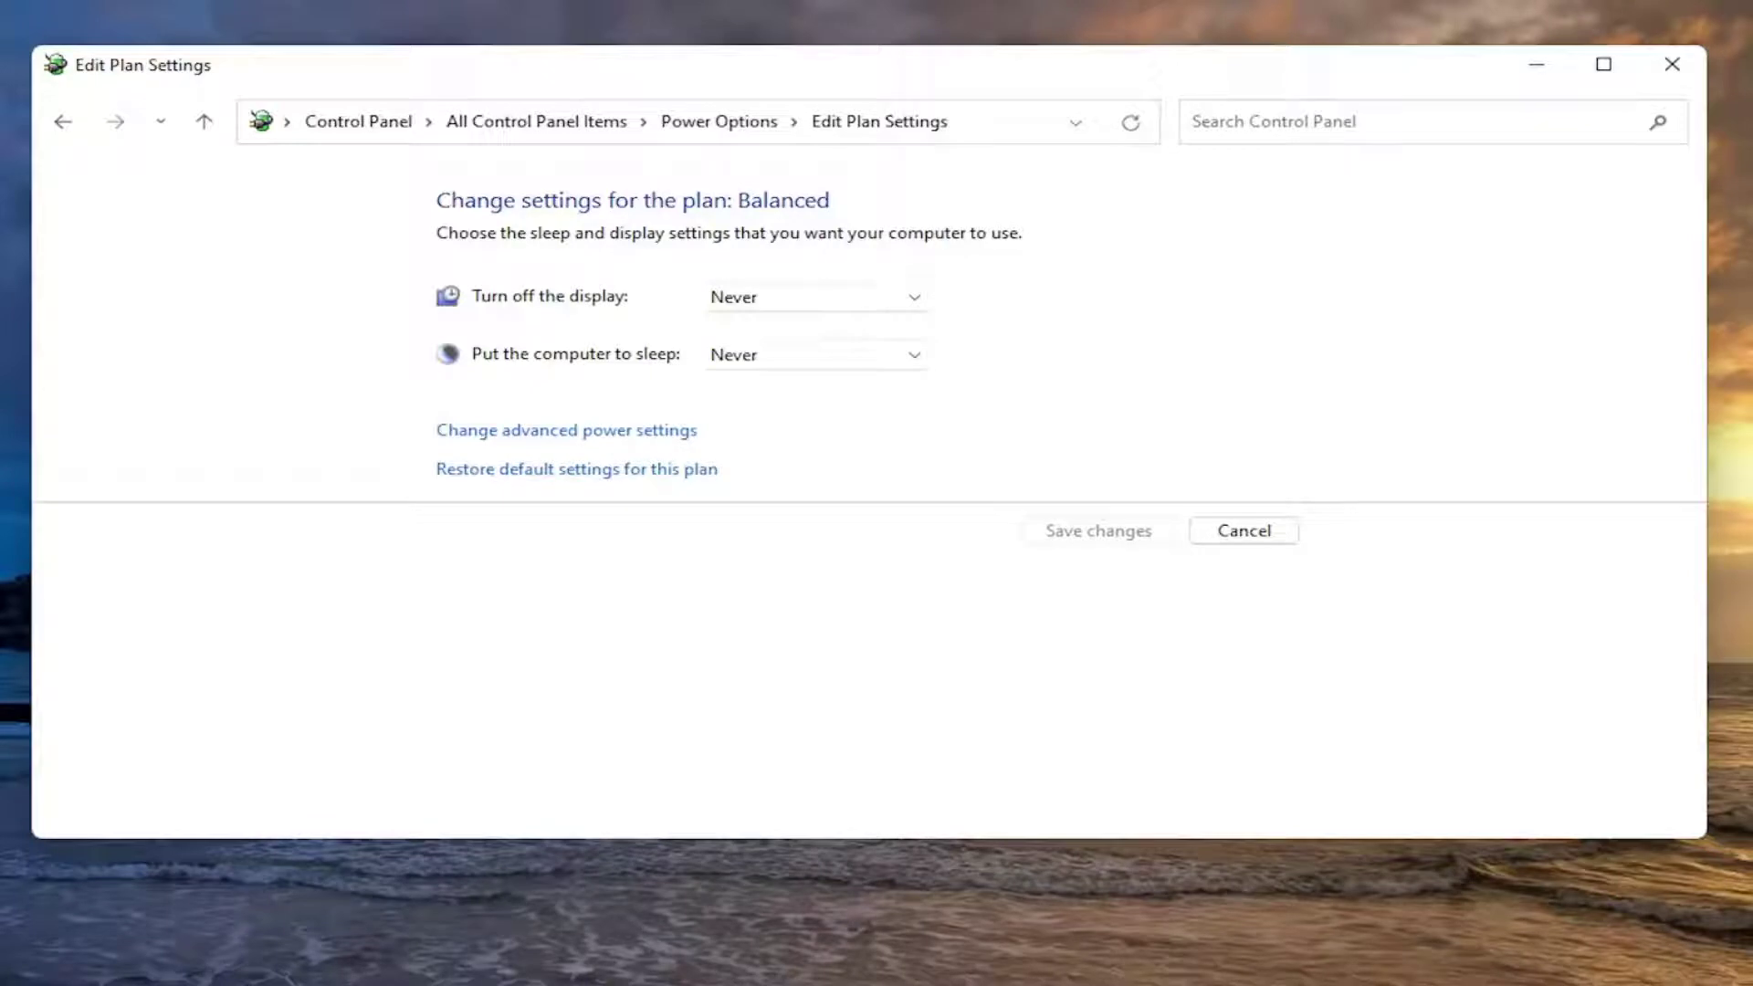
pyautogui.click(1672, 65)
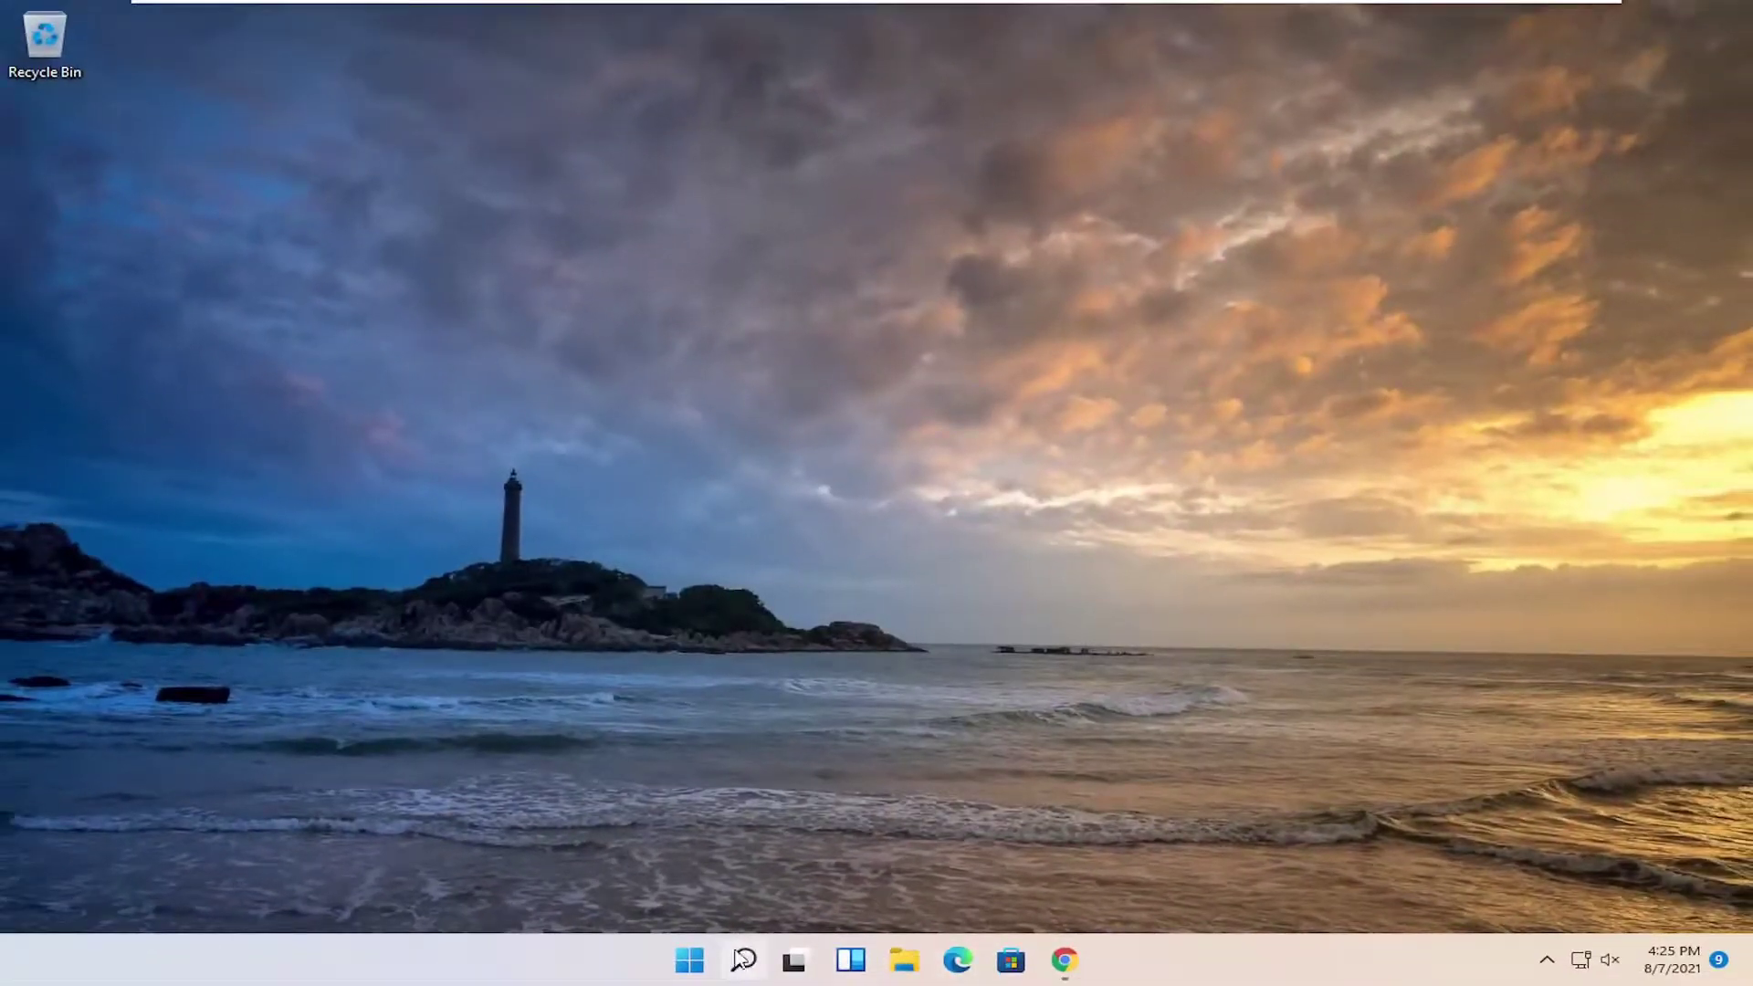
# Launch Command Prompt as administrator from Windows search and approve the UAC prompt.
pyautogui.click(743, 962)
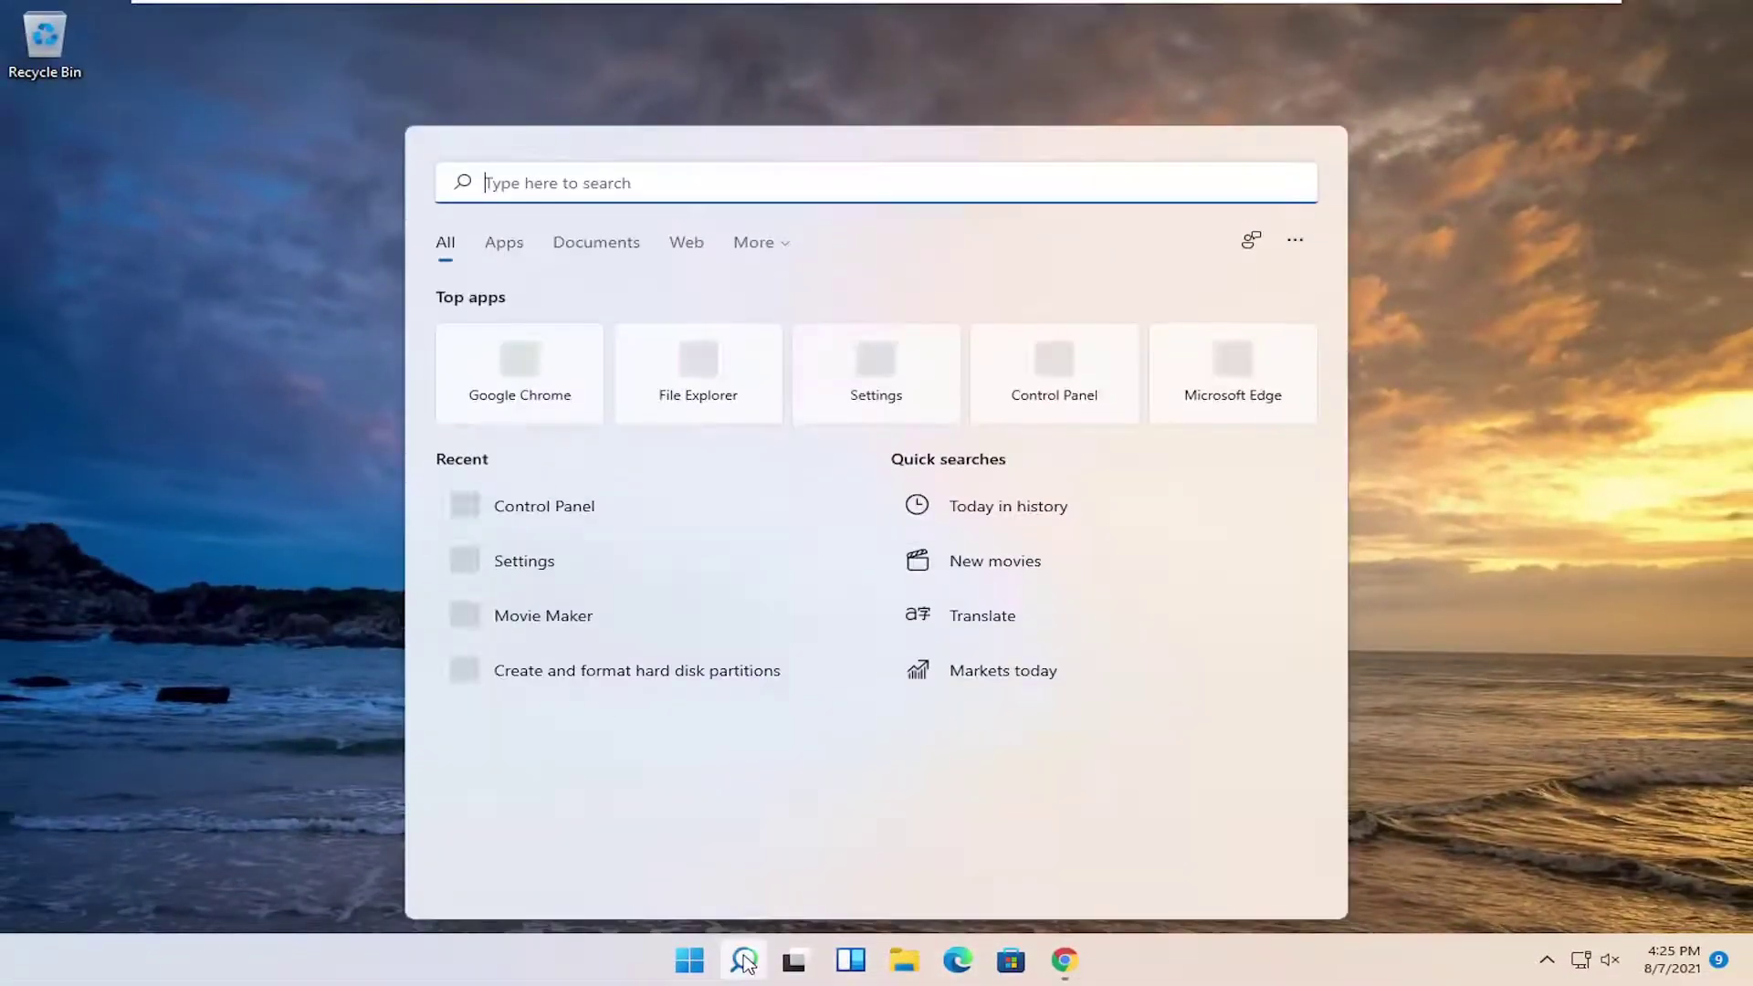
pyautogui.write('cmd')
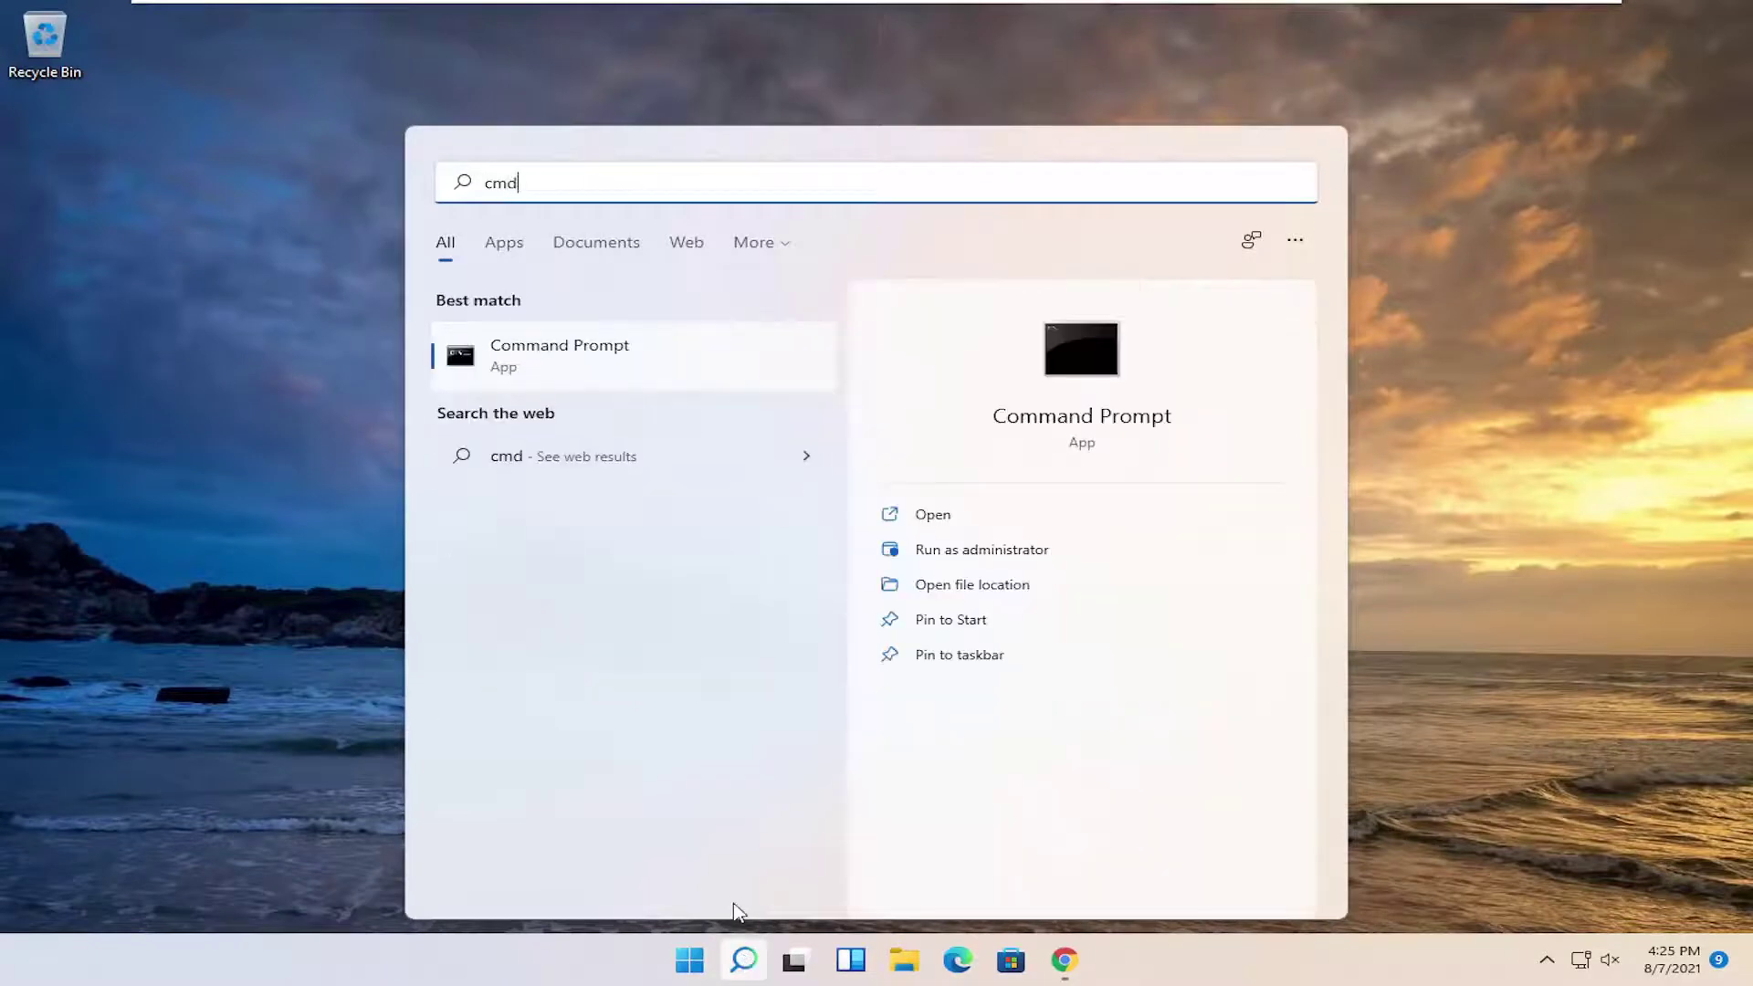
pyautogui.rightClick(520, 363)
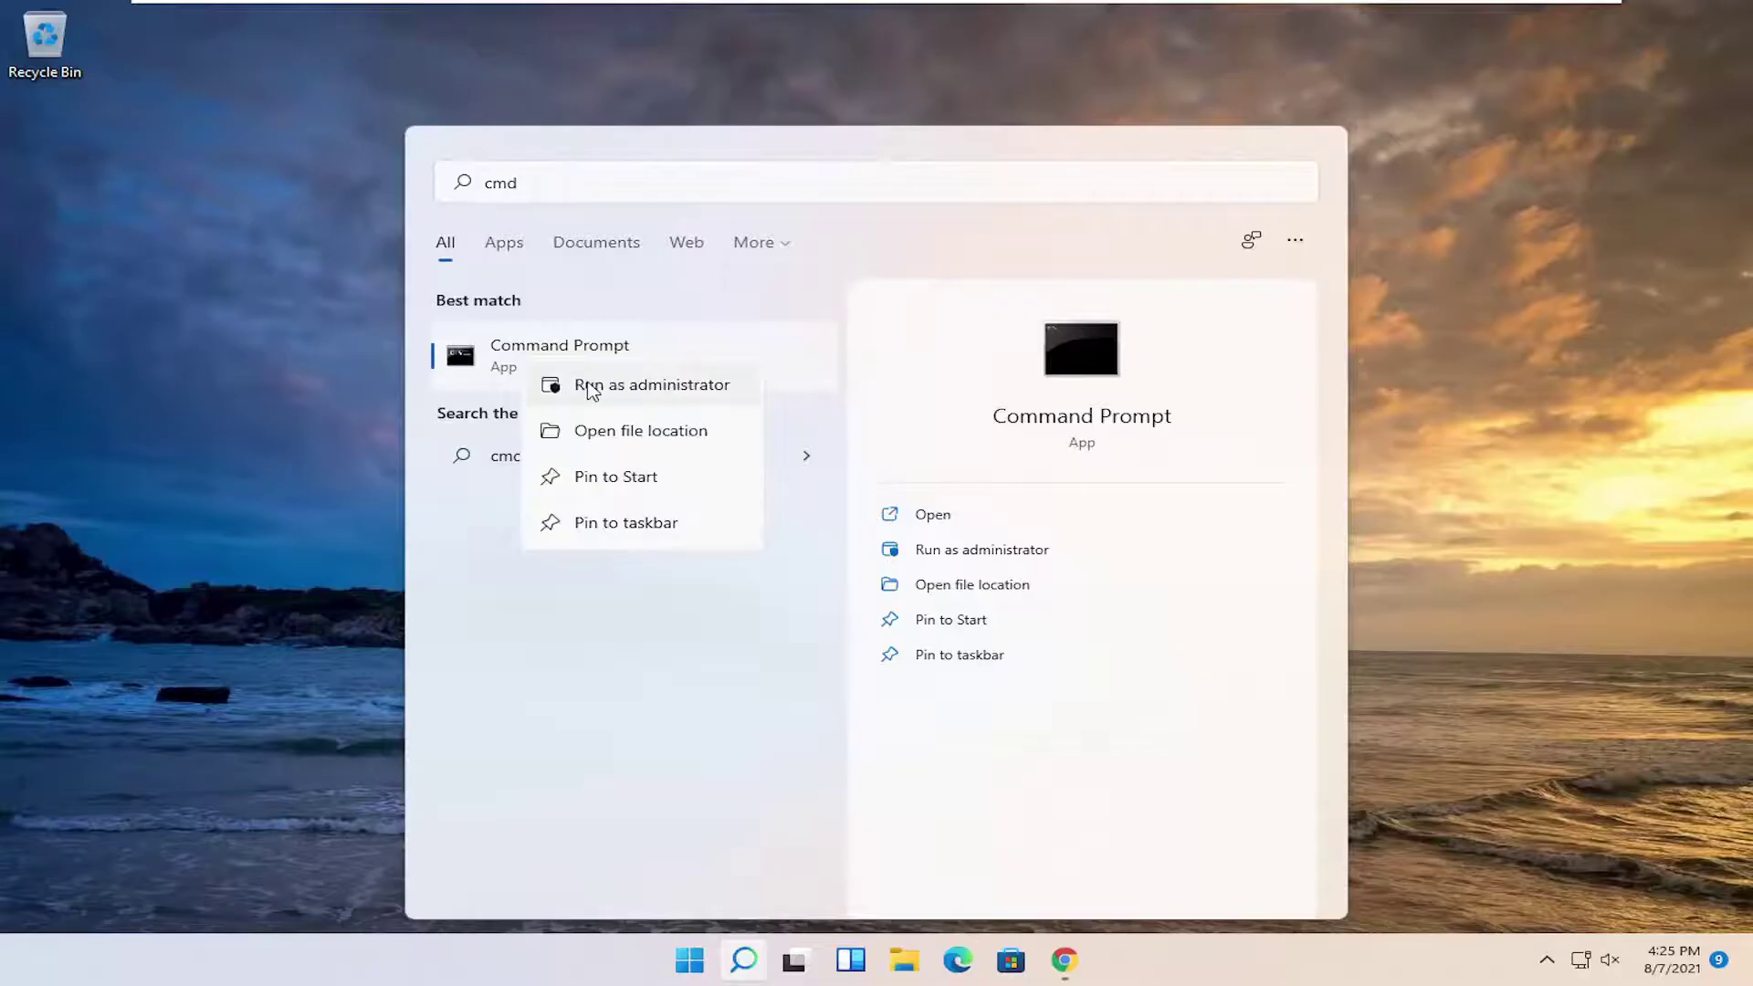
pyautogui.click(589, 383)
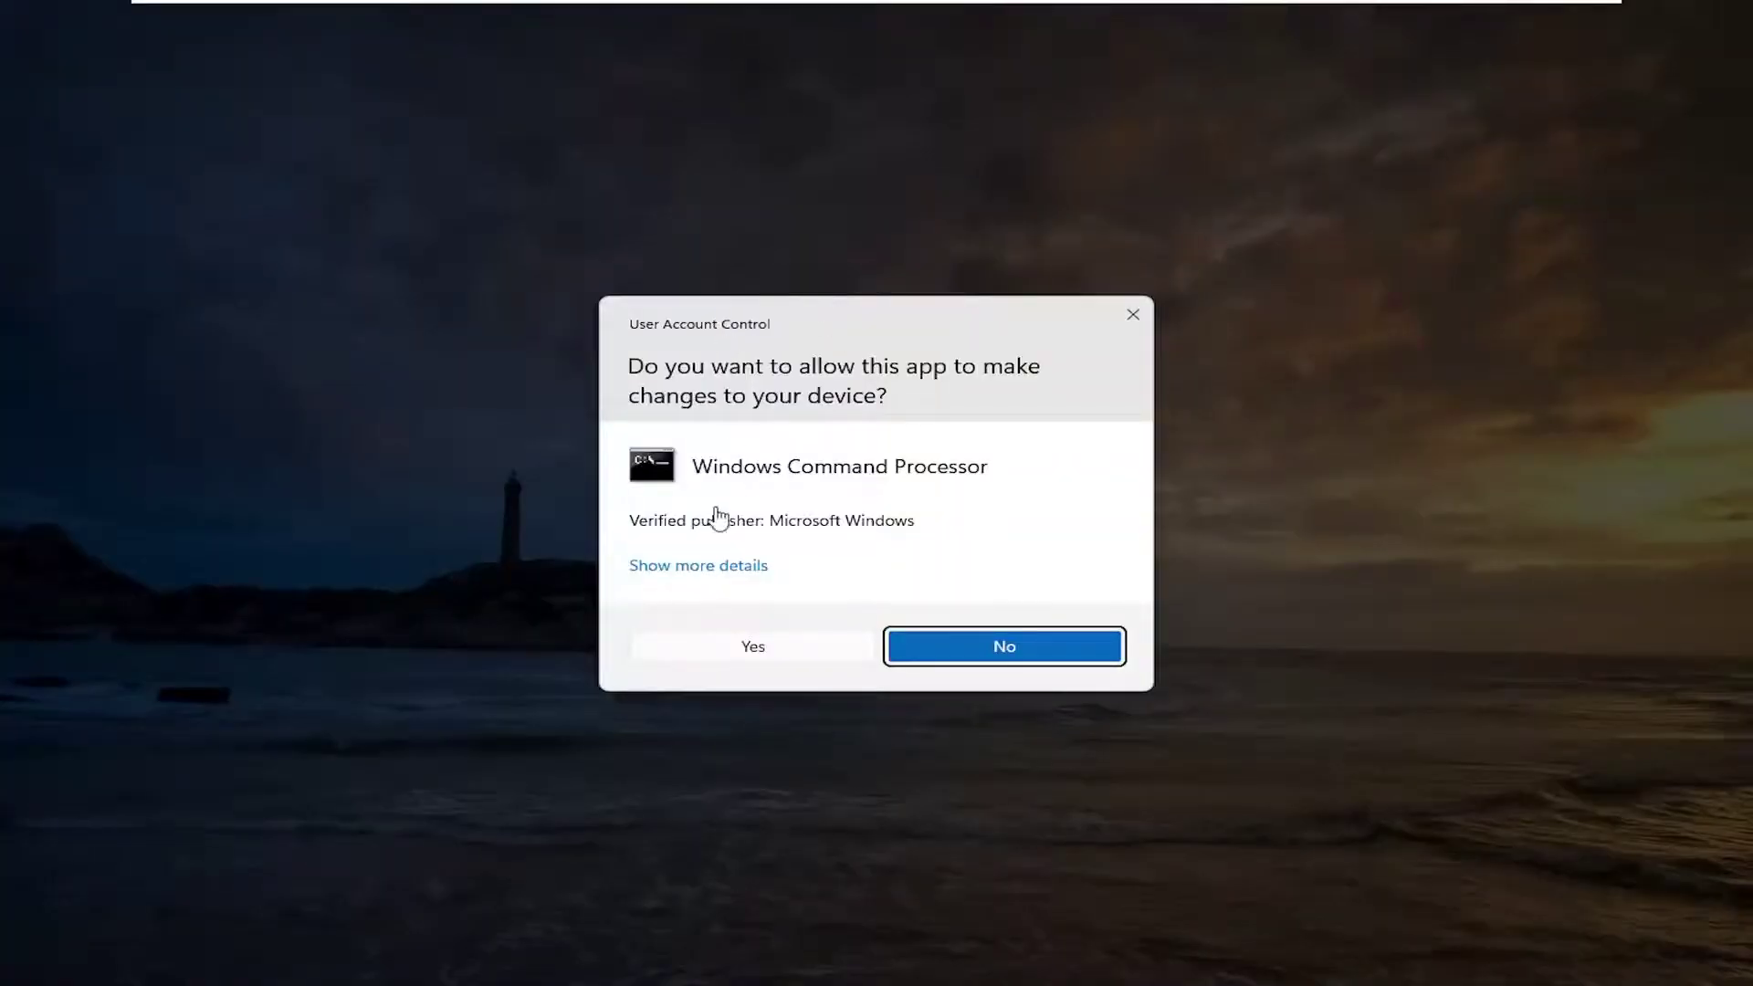
pyautogui.click(772, 645)
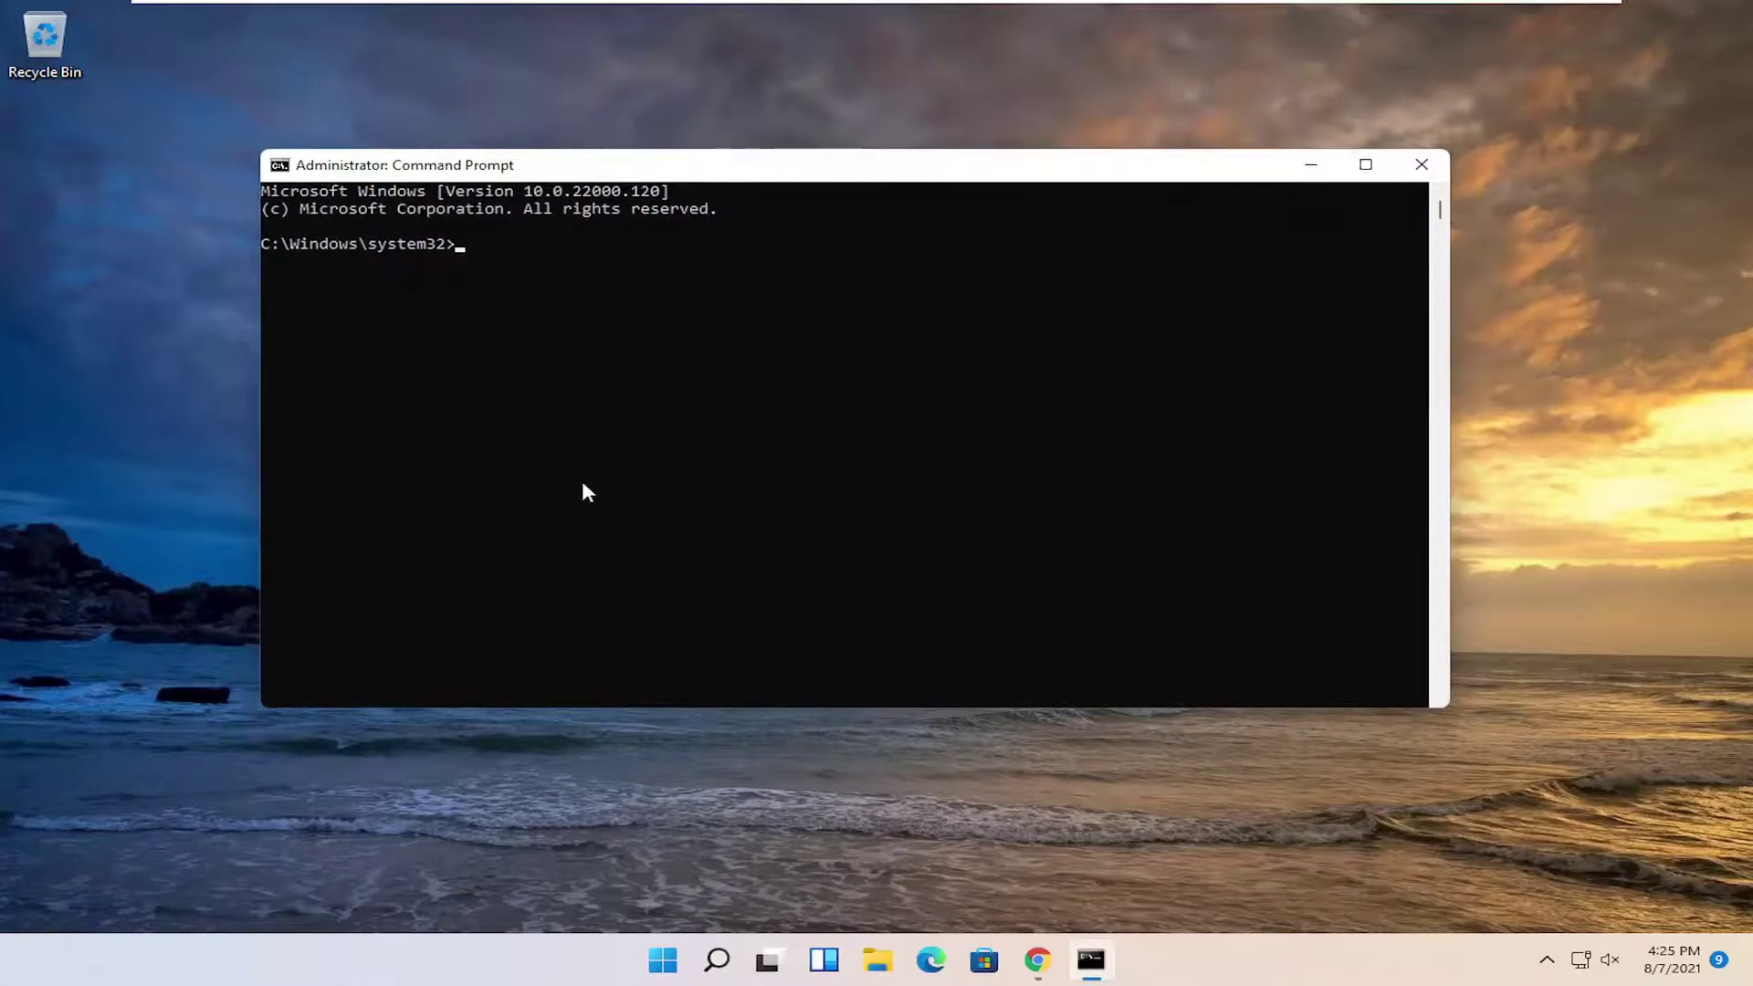
pyautogui.write('p')
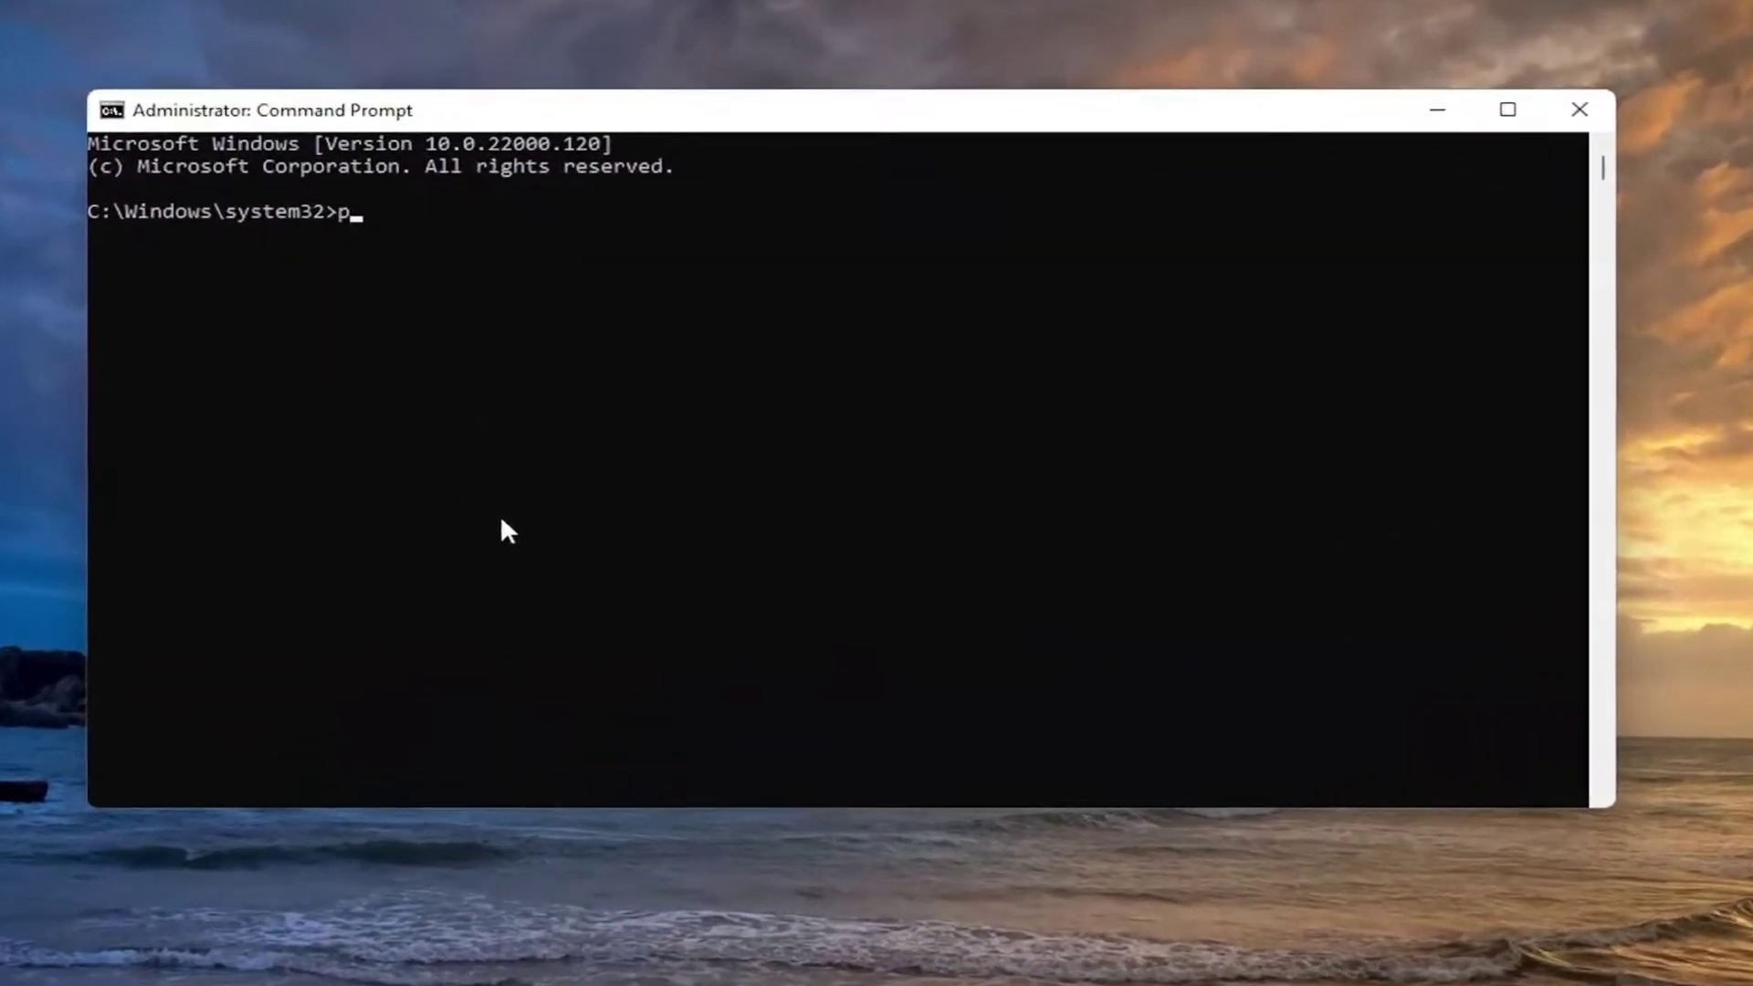
pyautogui.write('owerc')
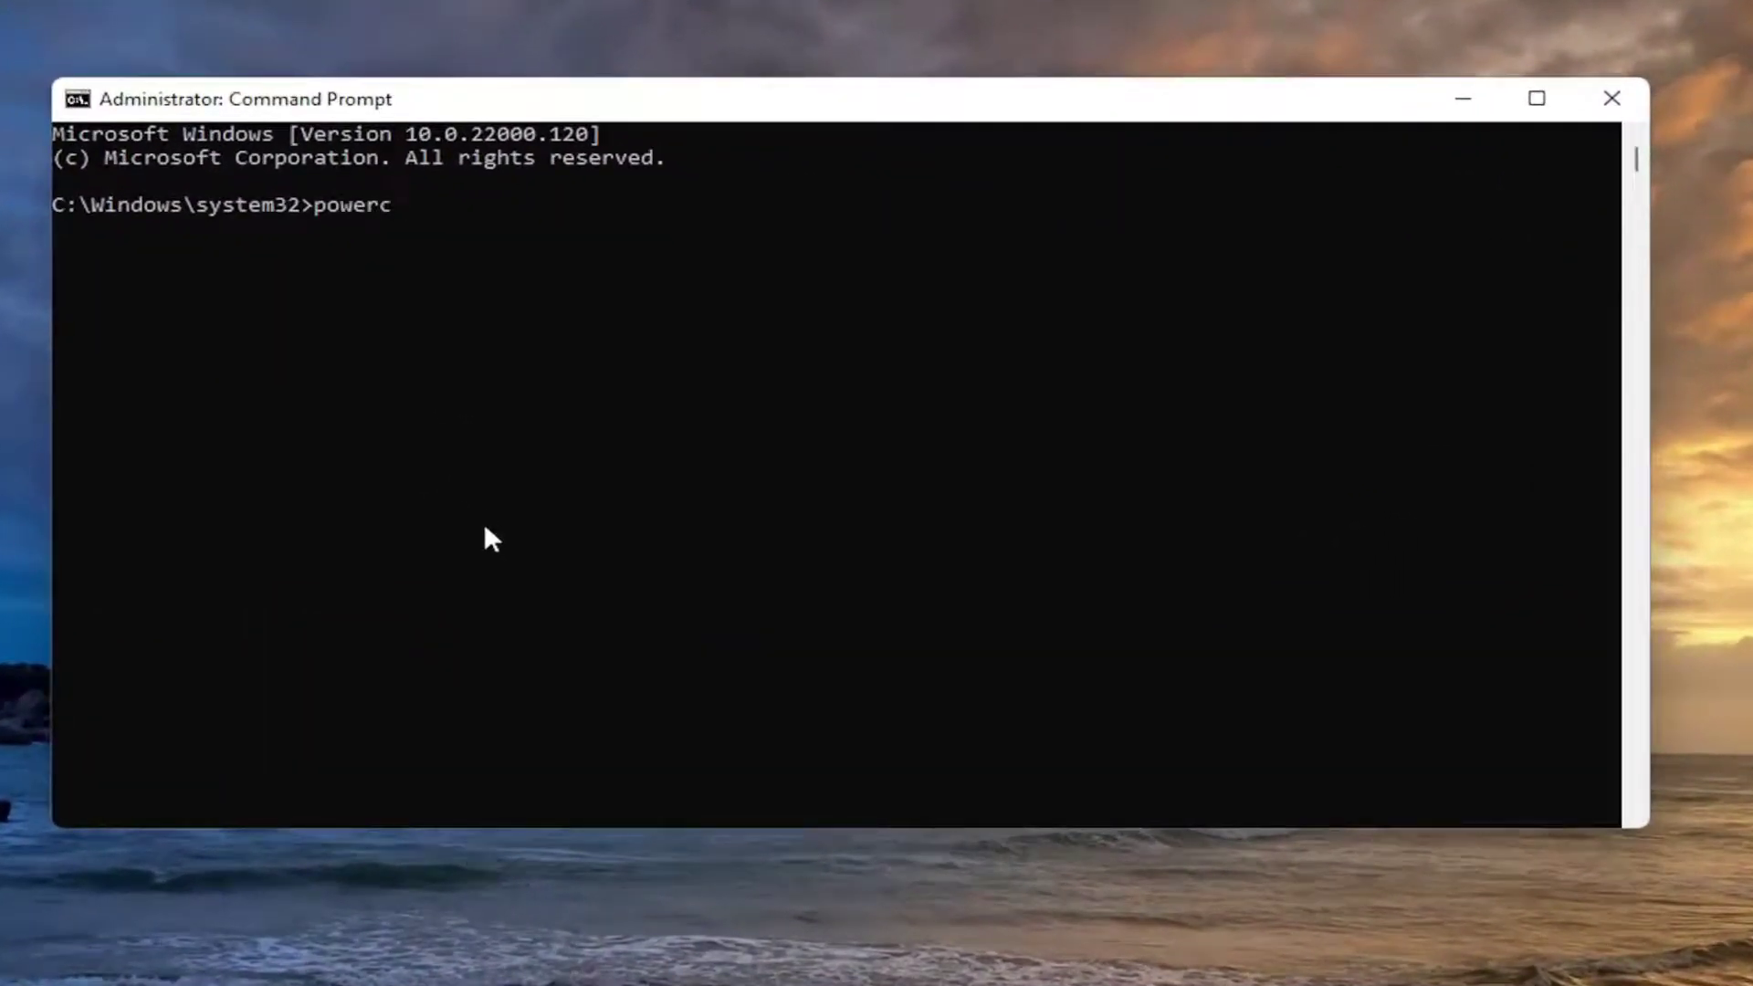
pyautogui.write('fg')
pyautogui.write(' -h off')
# Run powercfg -h off at the administrator prompt to turn off hibernation.
pyautogui.click(662, 258)
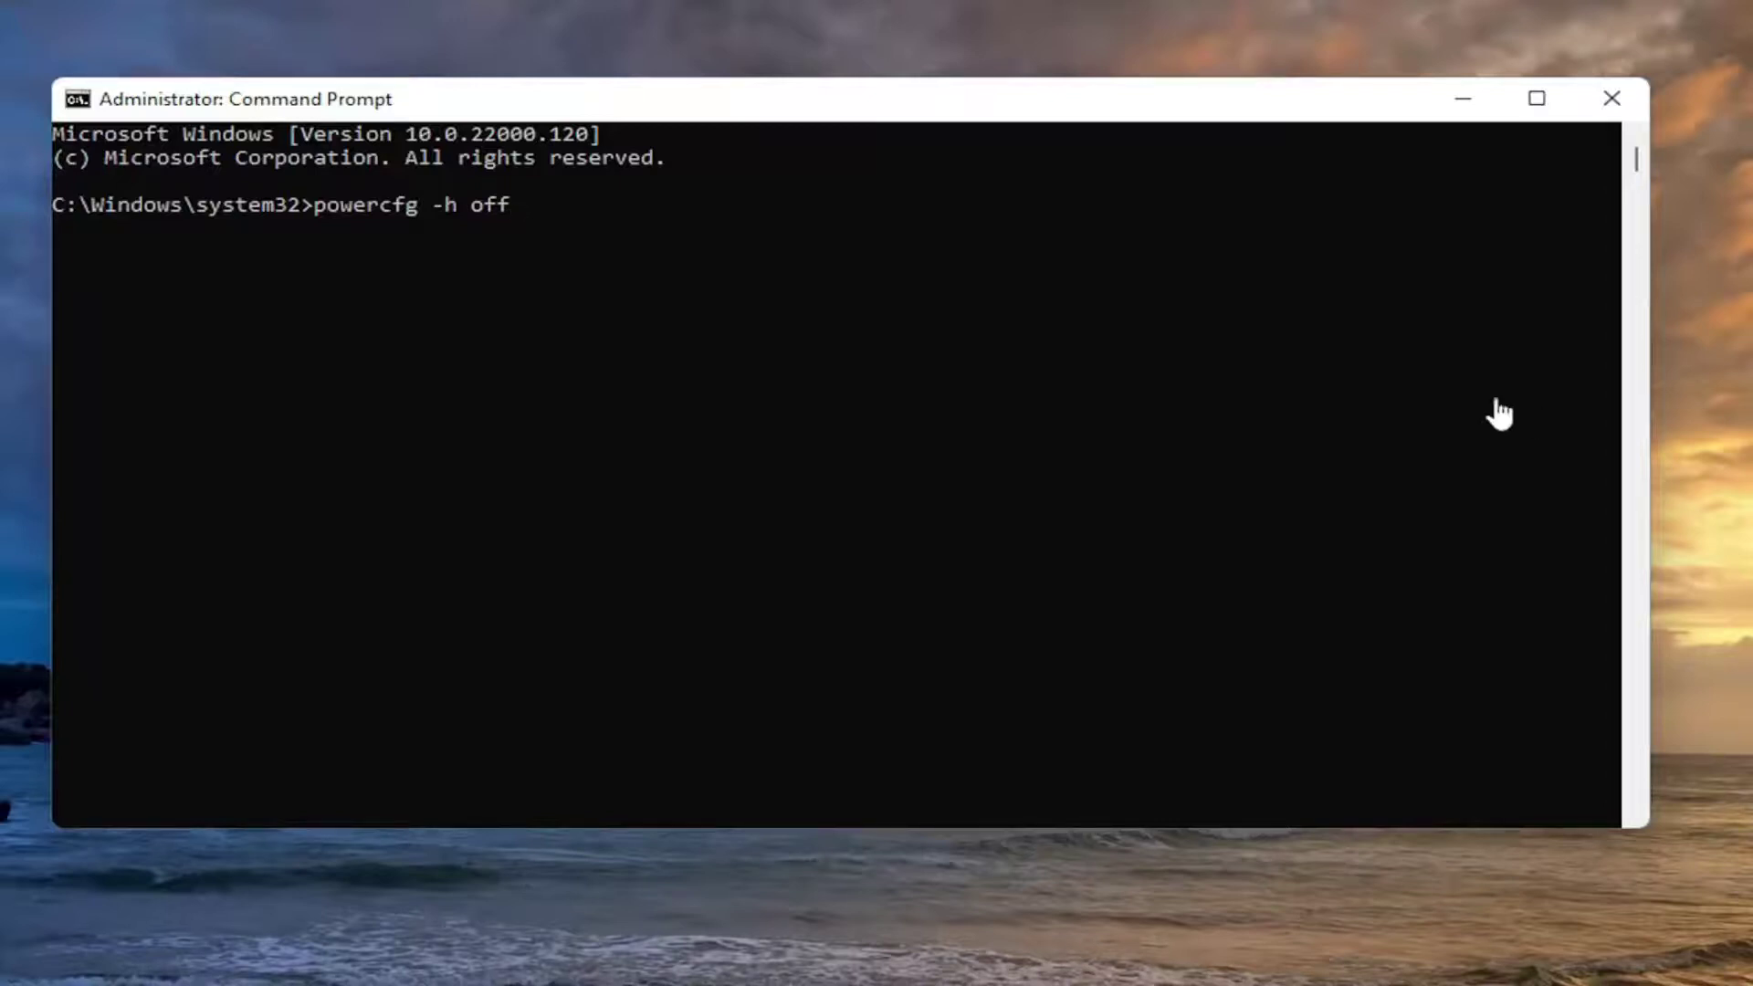
pyautogui.press('Return')
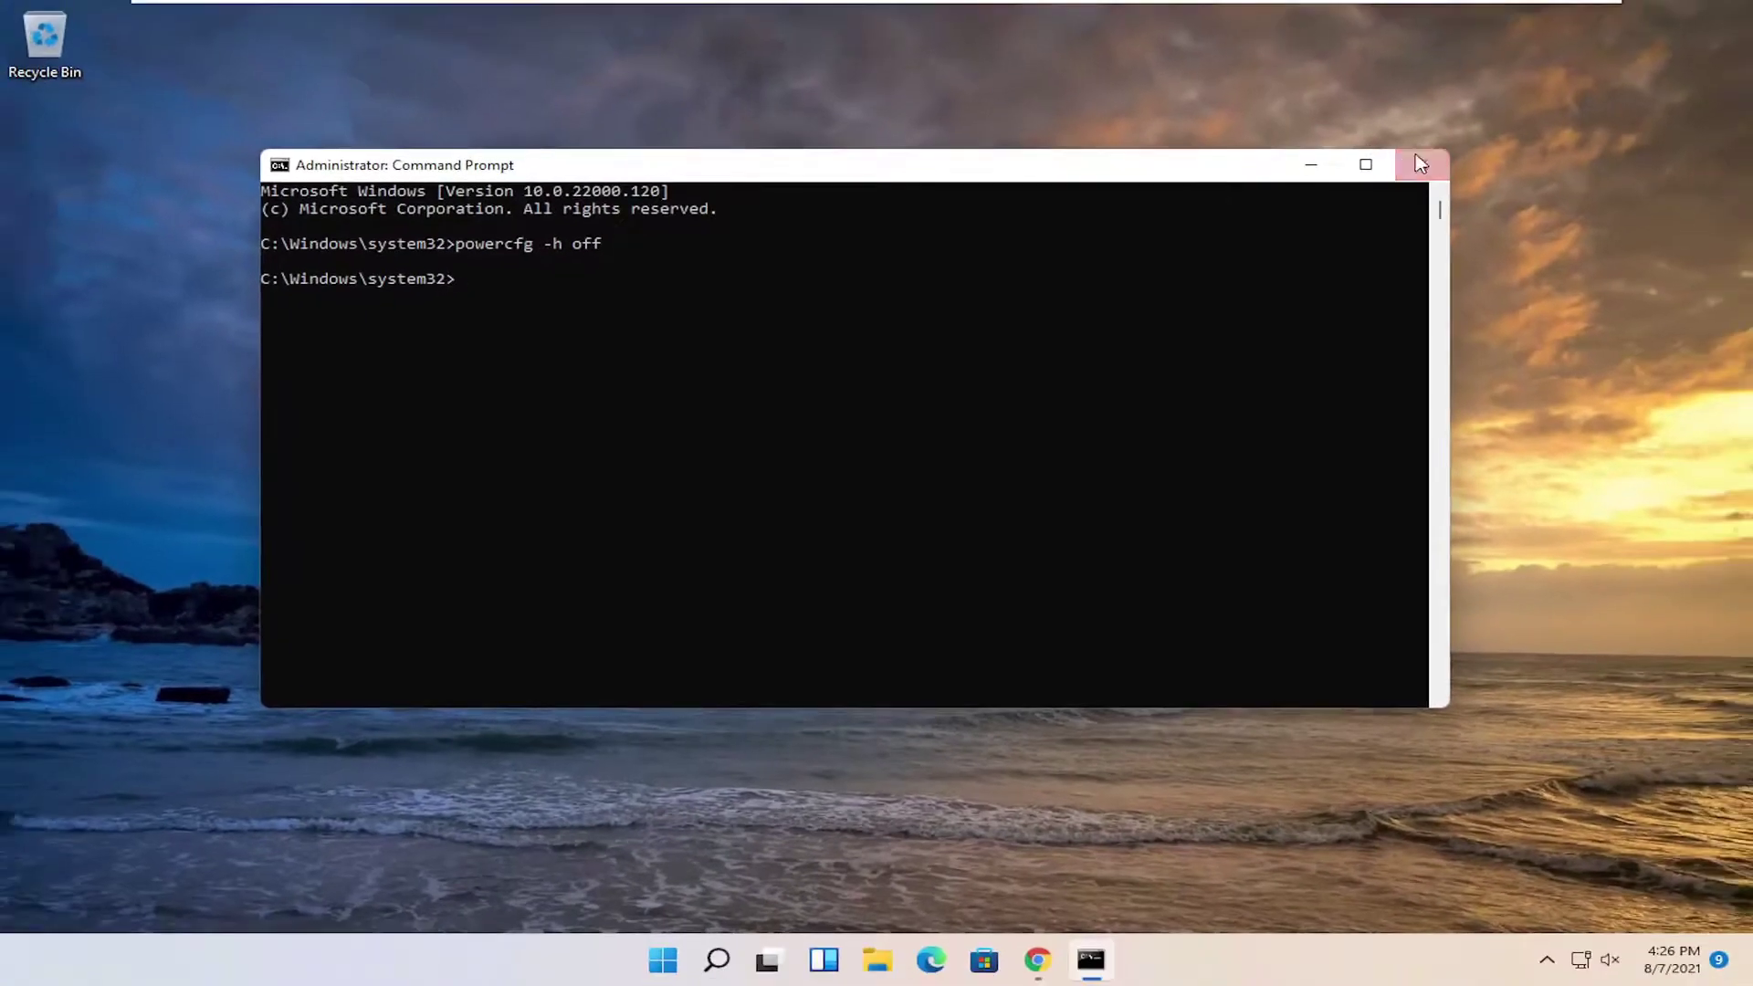
# Close the Command Prompt window and bring up the Start button's quick-access menu.
pyautogui.click(1419, 164)
pyautogui.rightClick(692, 960)
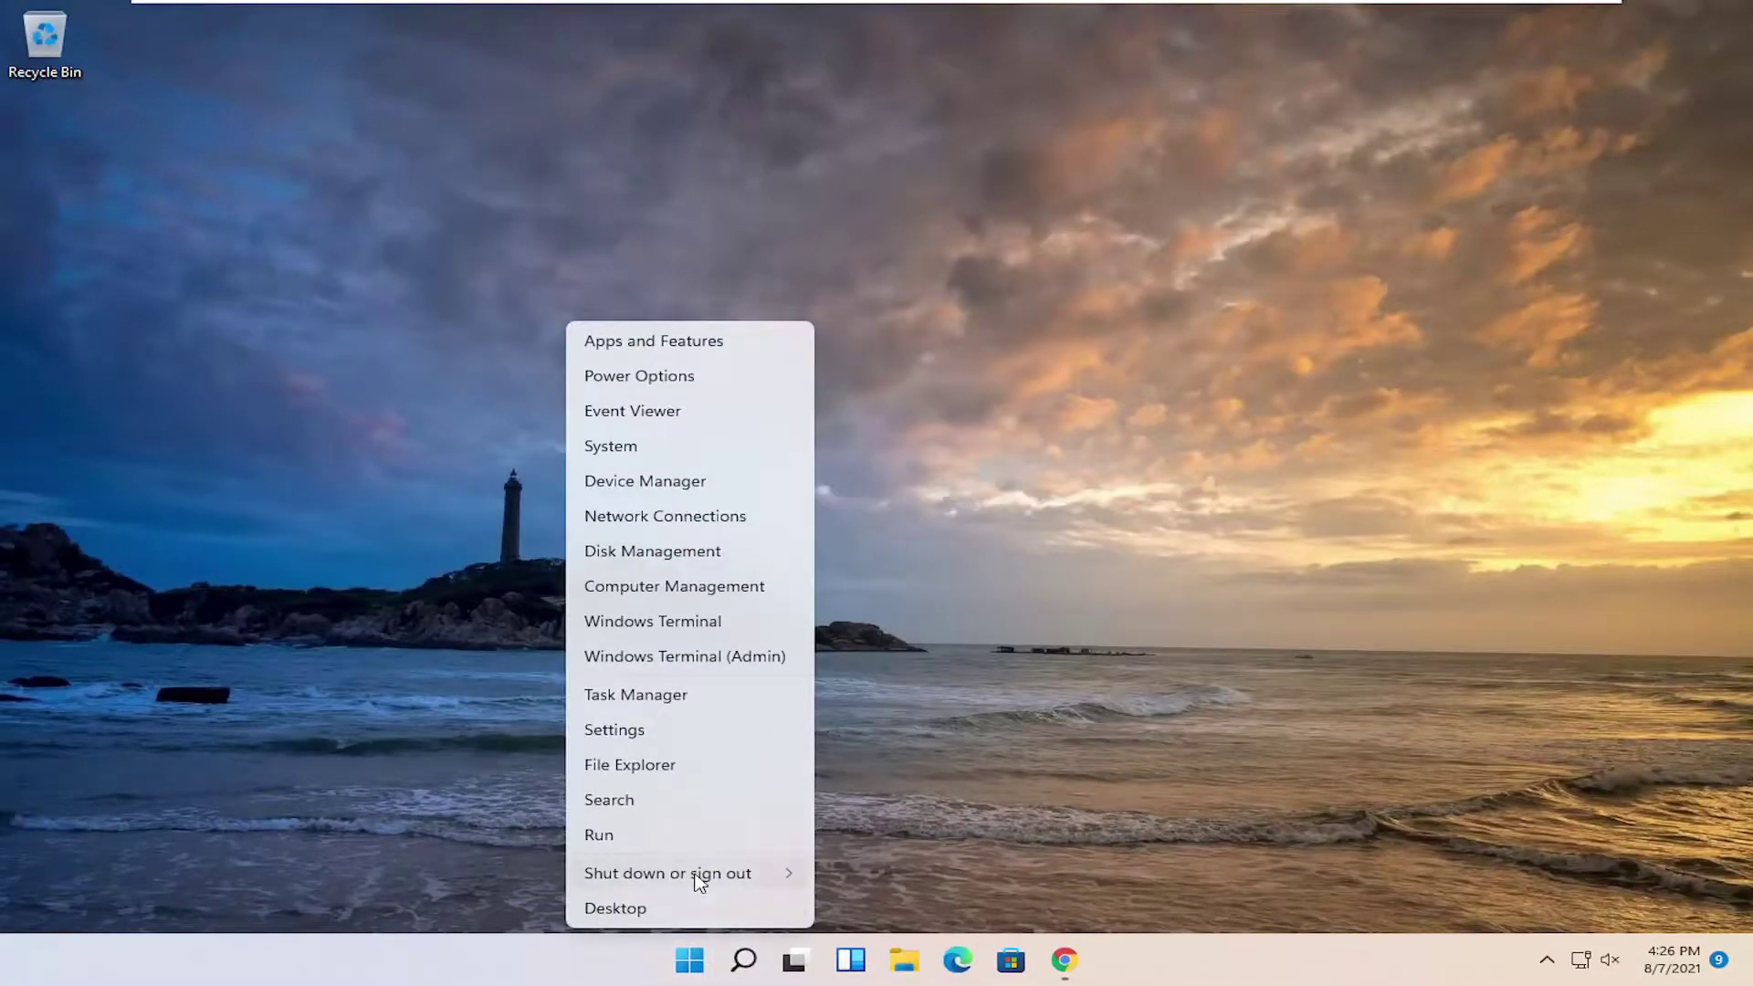